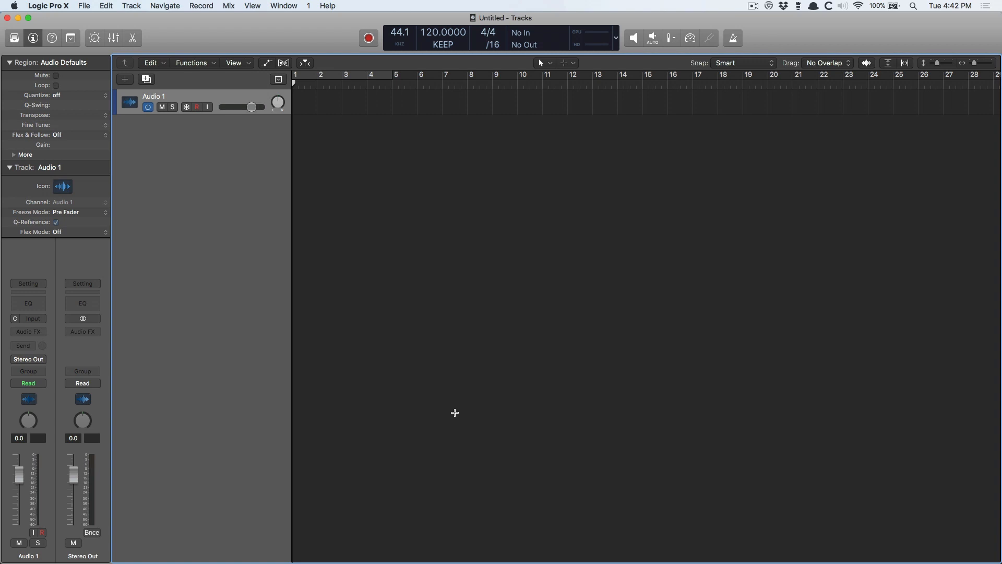
Start saving the untitled project and name it 2018.07.31_KW_Money.
key("super+s")
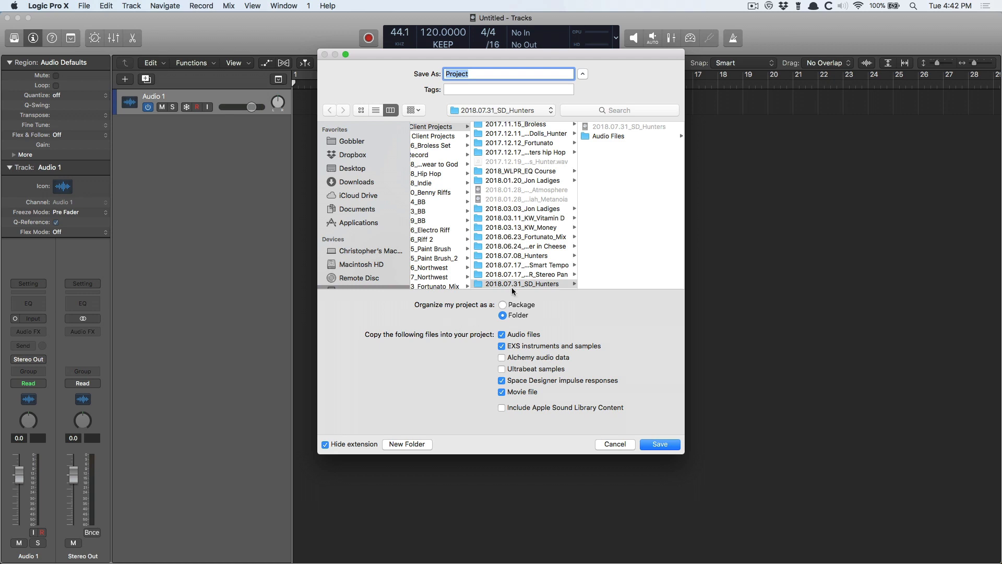
scroll(511, 246, "up", 5)
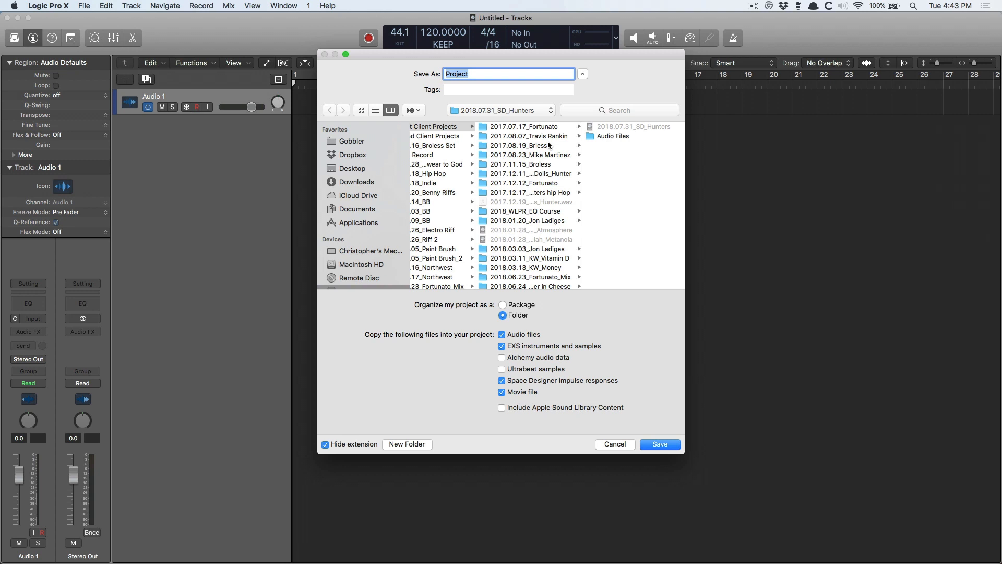
type("2018")
type("07.31_")
type("KW_Money")
Switch to Finder and compare the contents of a folder-organized project with a package project in 1_Current Client Projects.
key("super+Tab")
scroll(314, 403, "left", 2)
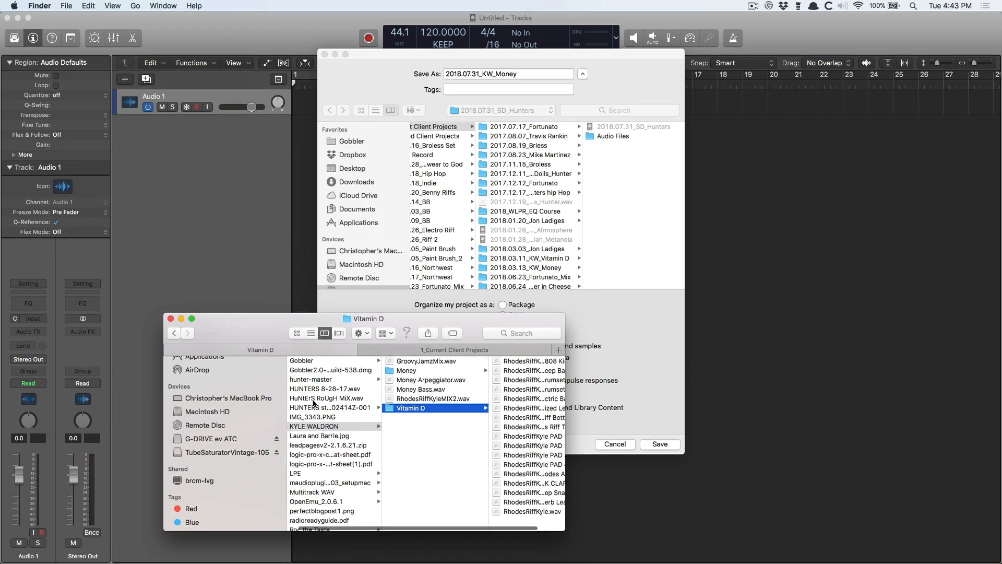
scroll(314, 403, "down", 5)
scroll(314, 404, "left", 1)
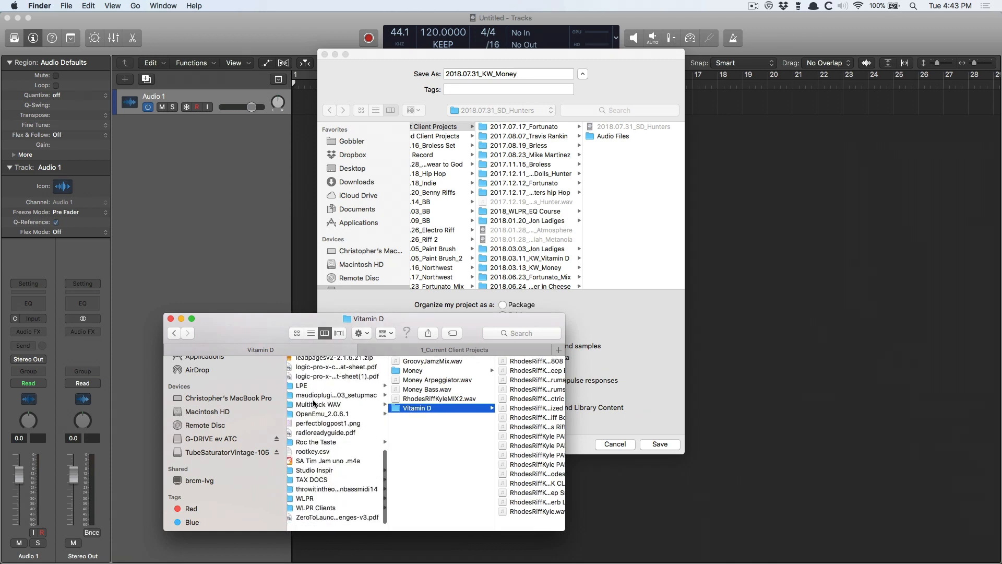
left_click(422, 350)
left_click(420, 432)
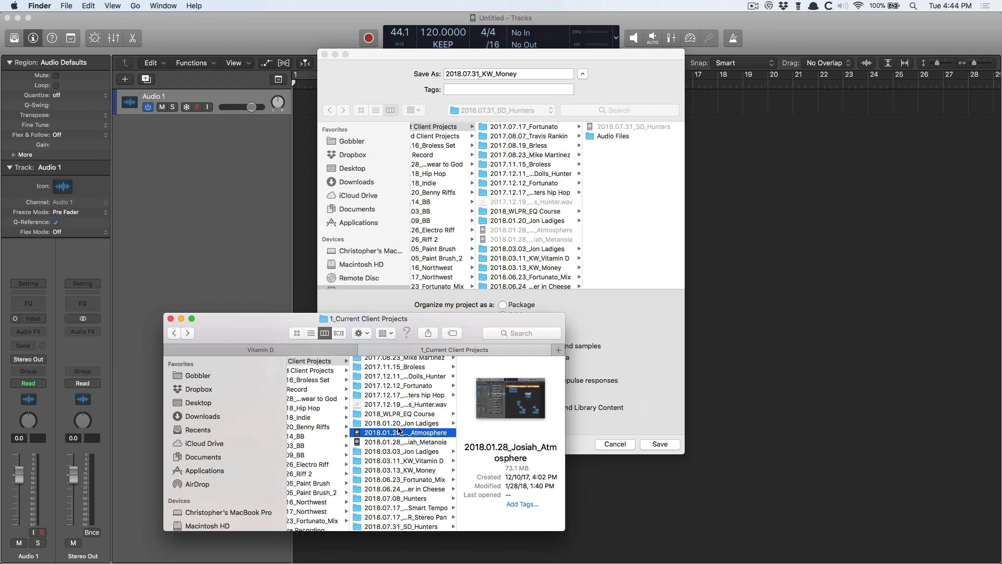
left_click(400, 424)
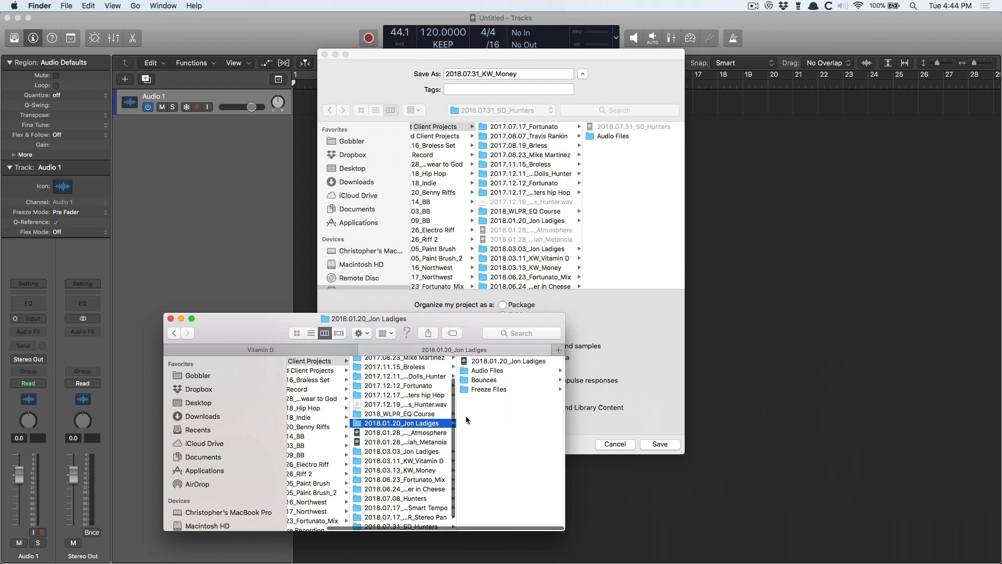
left_click(485, 372)
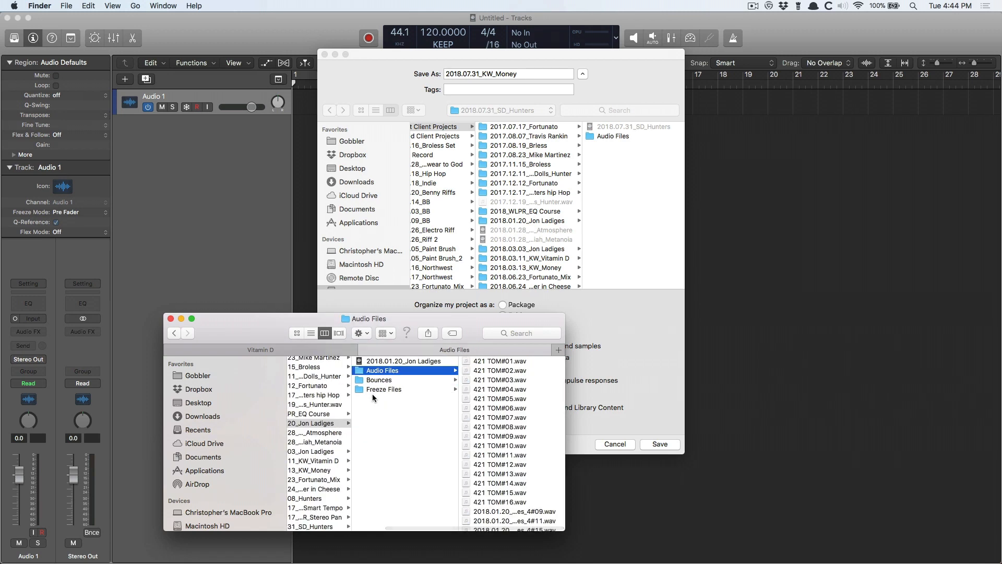
left_click(366, 435)
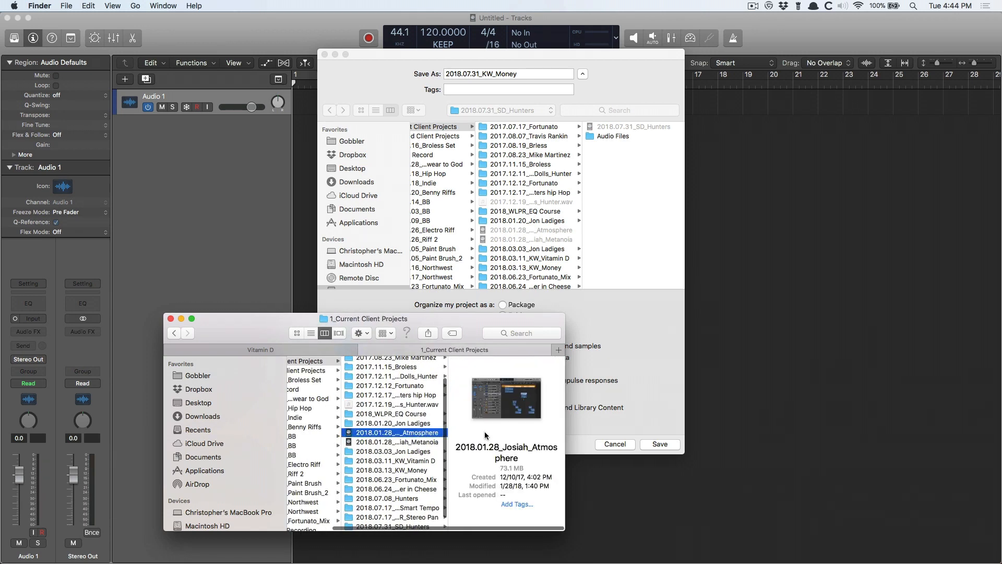
right_click(392, 434)
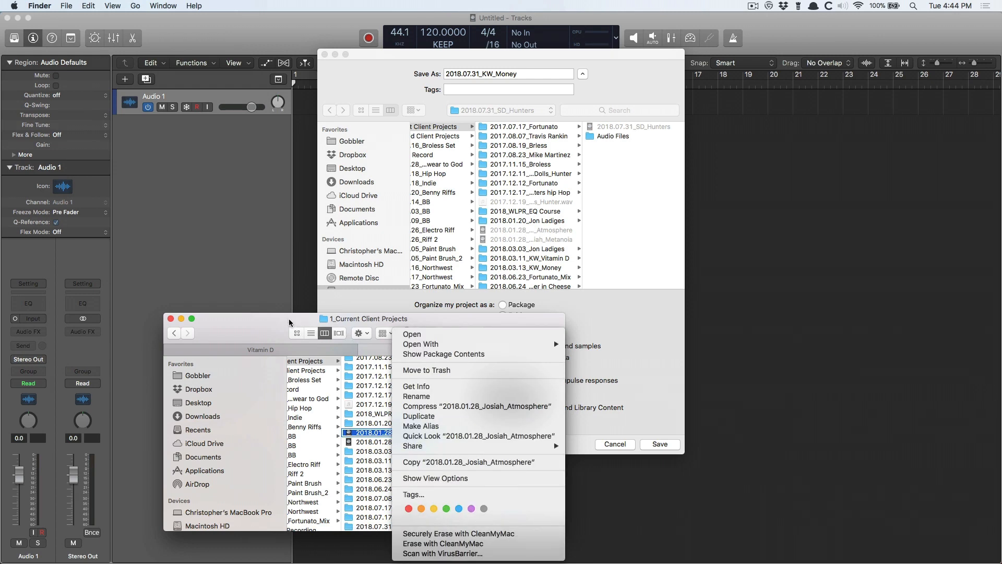
left_click(391, 433)
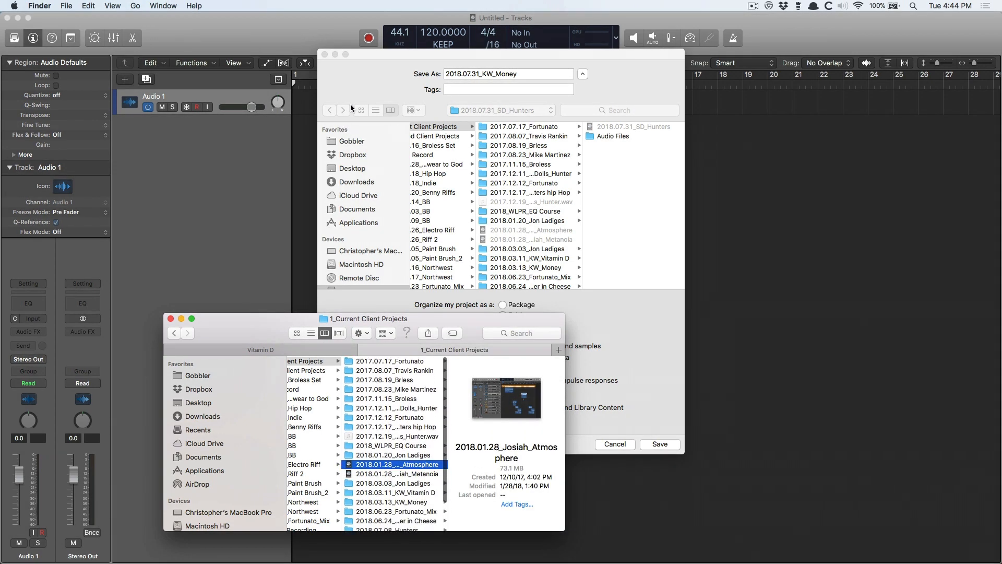
Switch back to Logic Pro X and save the project, organized as a folder.
left_click(350, 105)
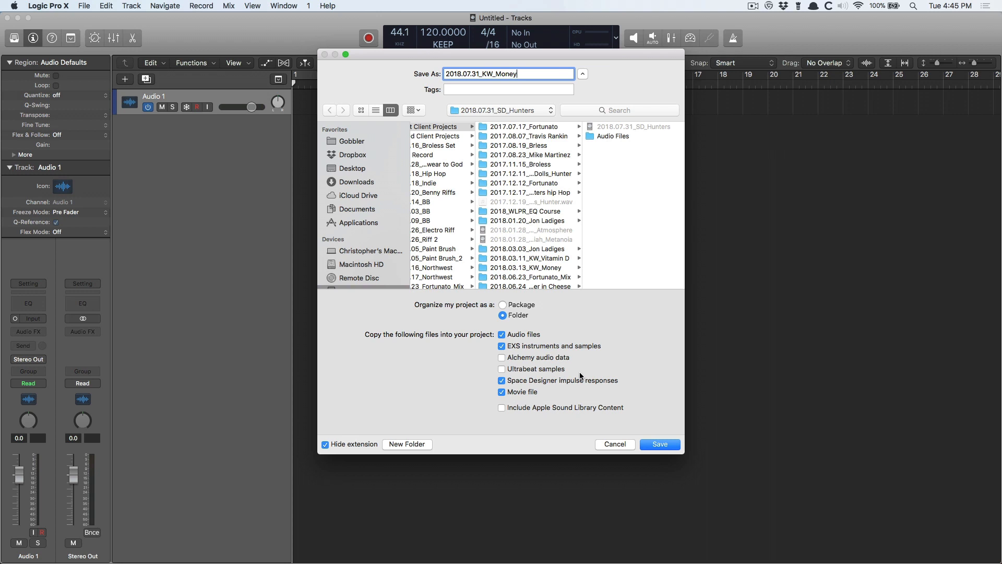
left_click(661, 444)
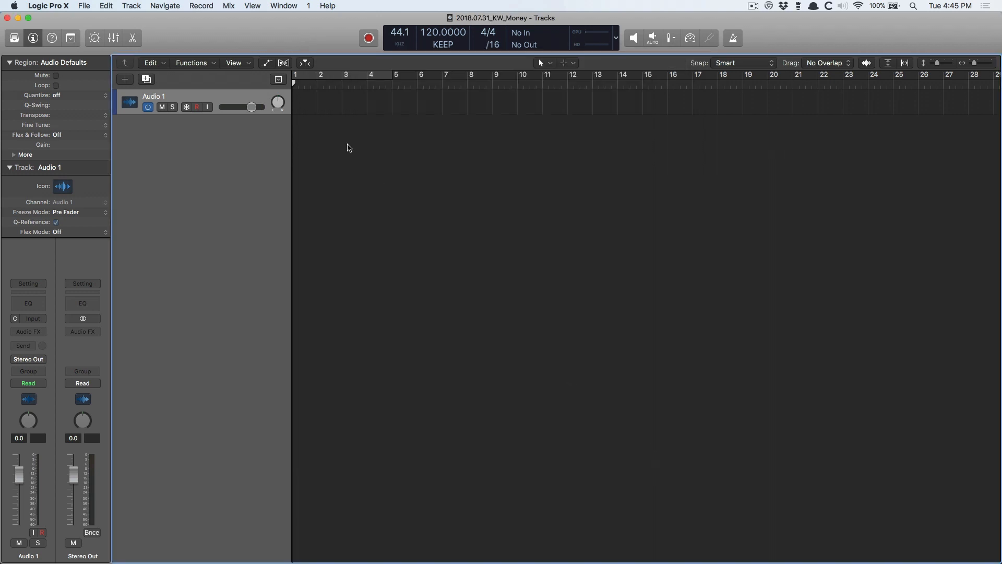
Switch to Finder and import all the WAV files from the Vitamin D folder into the project at bar 2, creating new tracks.
key("super+Tab")
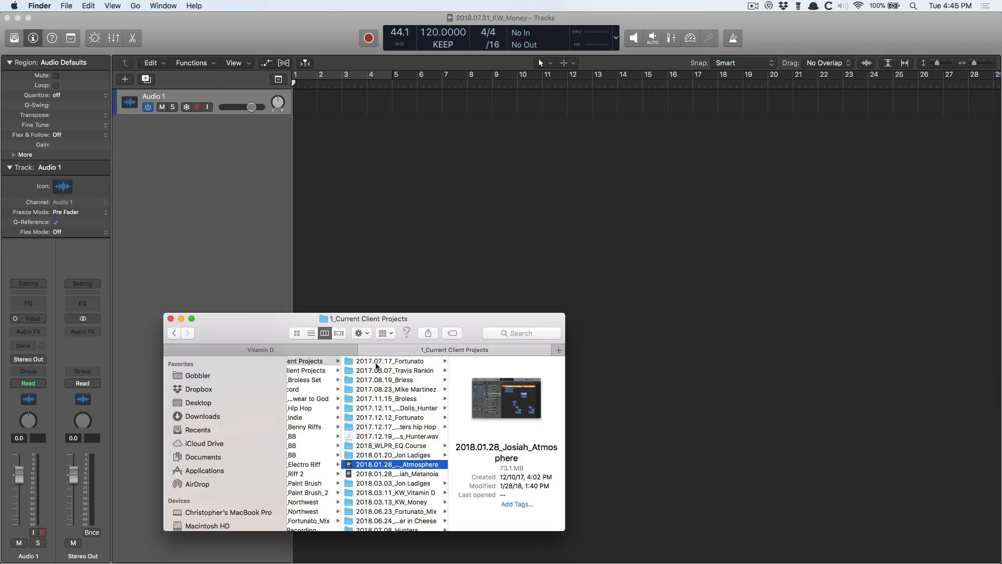
left_click(302, 350)
left_click(482, 402)
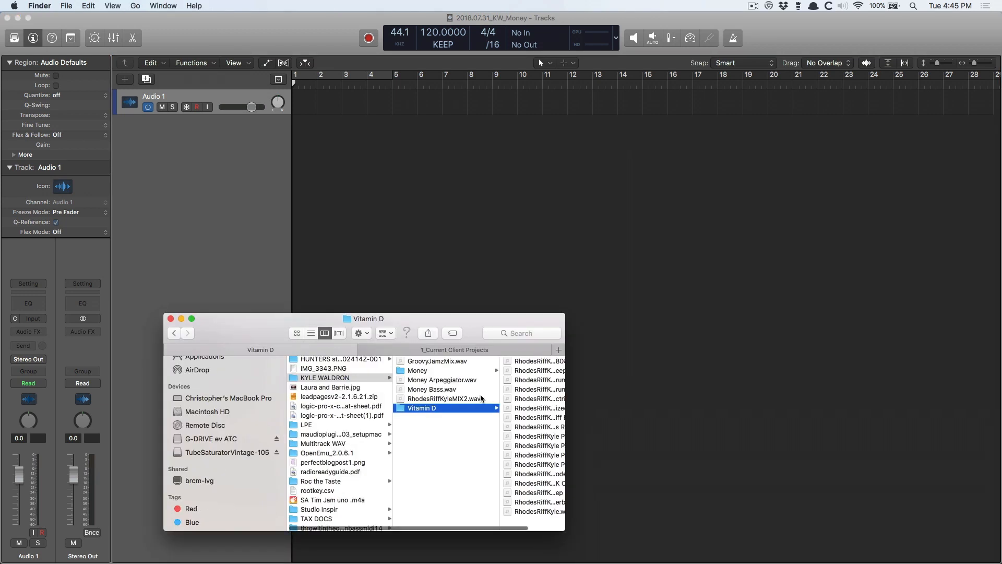
left_click(511, 399)
key("super+a")
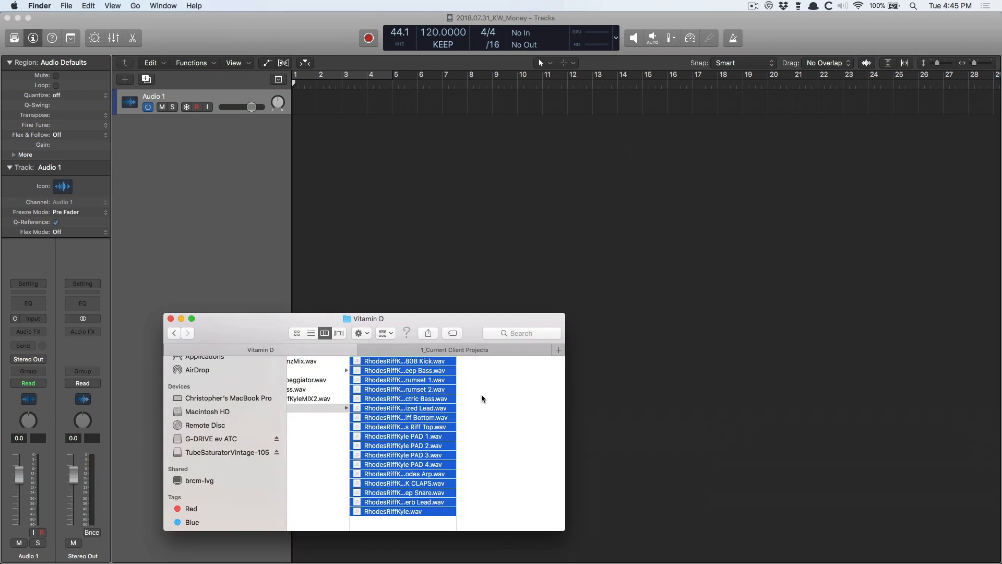
left_click_drag(402, 399, 321, 164)
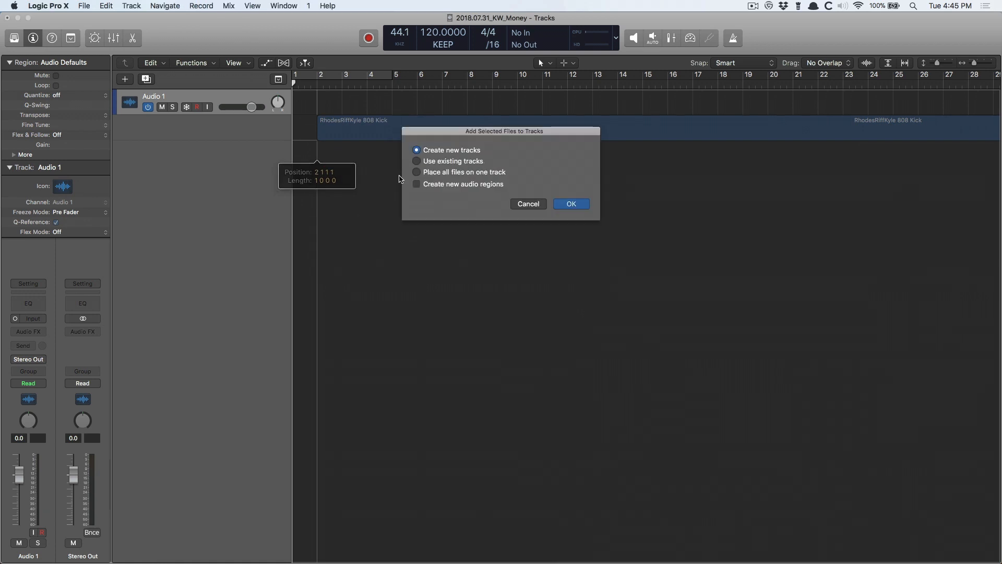
left_click(572, 204)
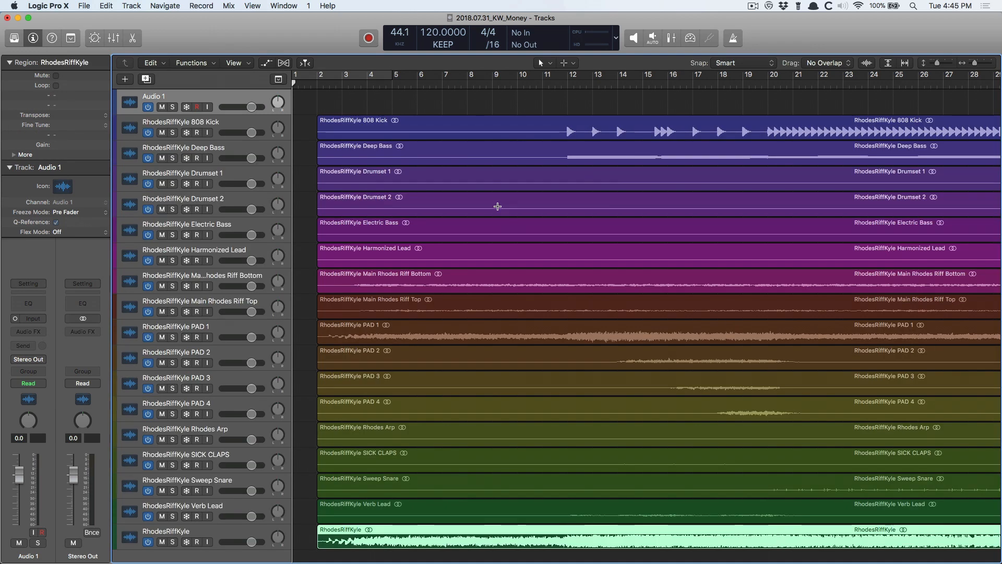
Examine the full length of the imported stems across all tracks in the arrangement.
key("super+Left")
key("super+Left")
key("super+Left")
key("super+Left")
key("super+Left")
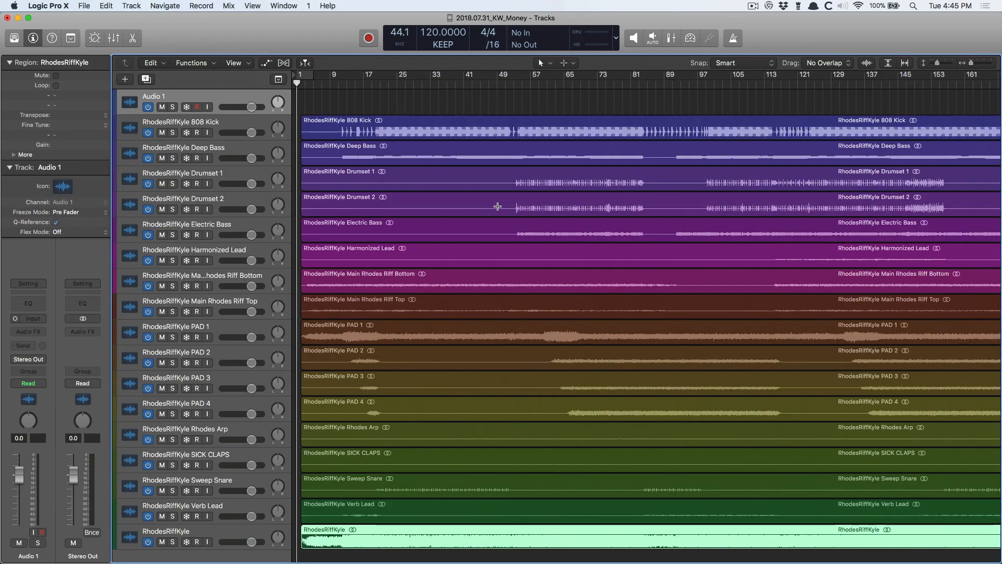
key("super+Left")
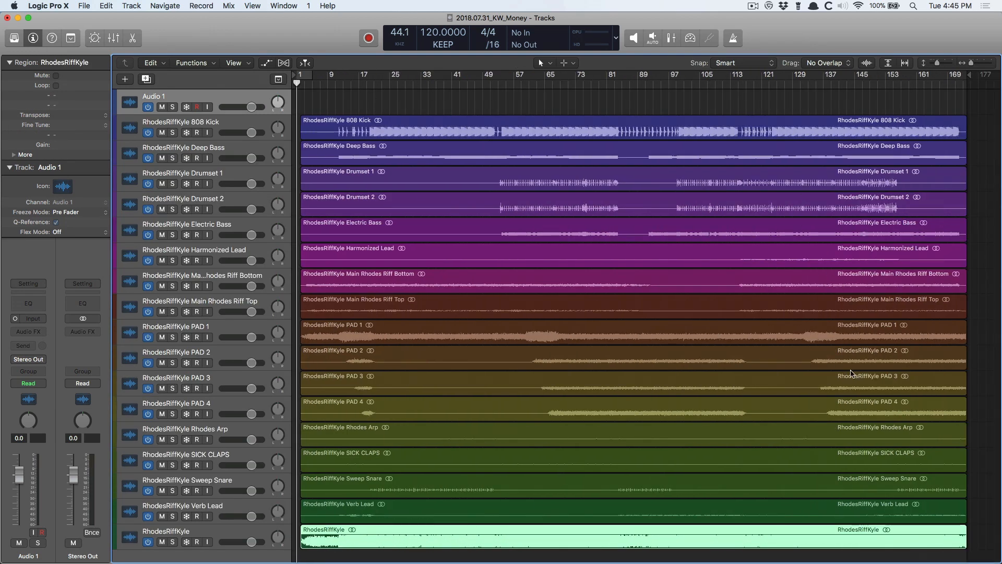
scroll(547, 238, "down", 1)
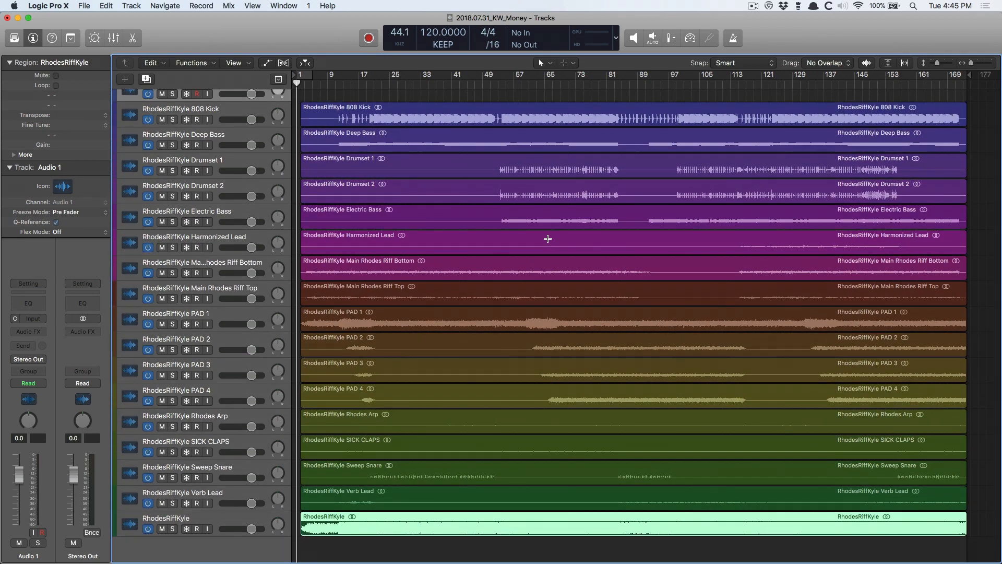
scroll(547, 239, "up", 1)
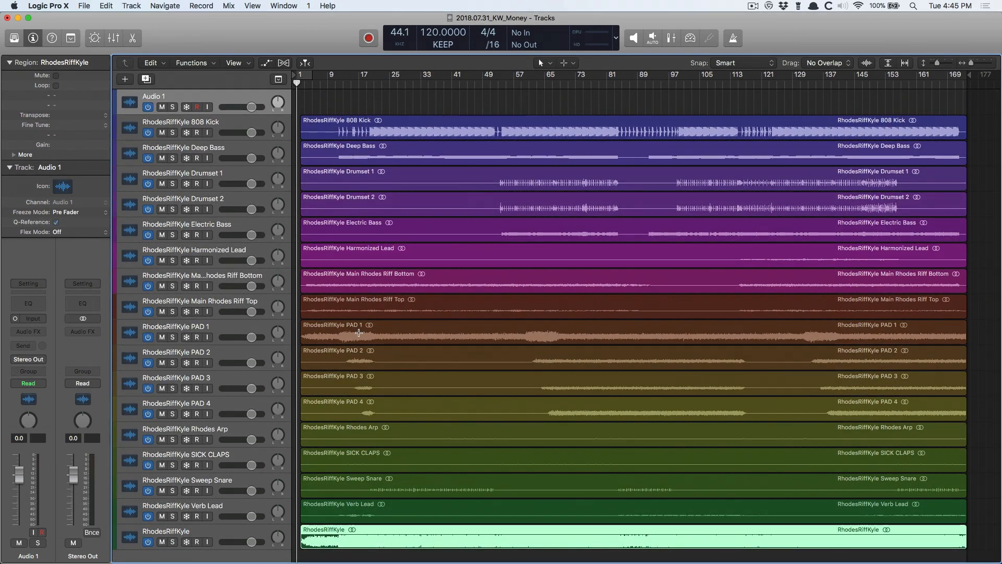
Set the track color mode to Auto Progress 24 in the Tracks display preferences.
left_click(67, 5)
mouse_move(71, 35)
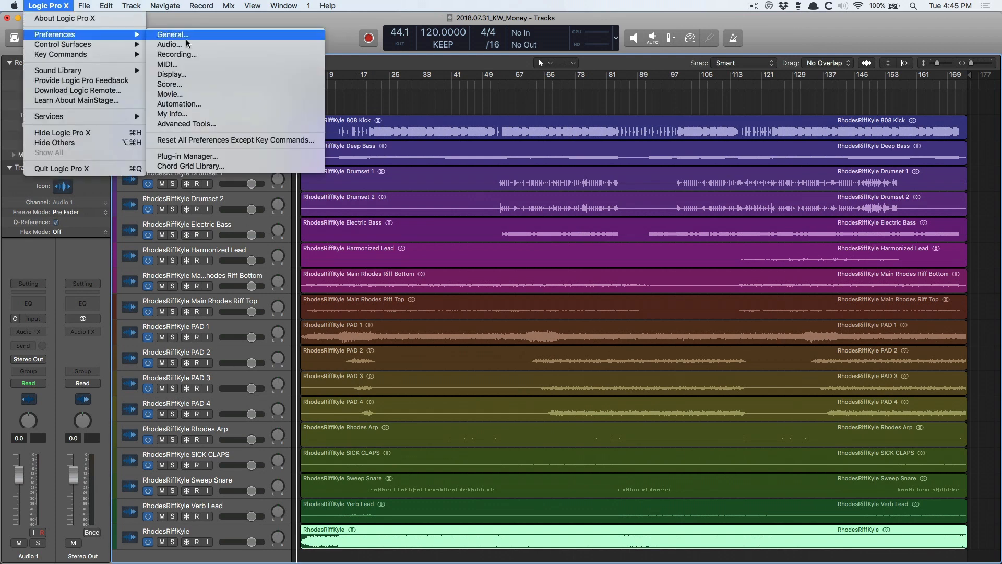
left_click(194, 74)
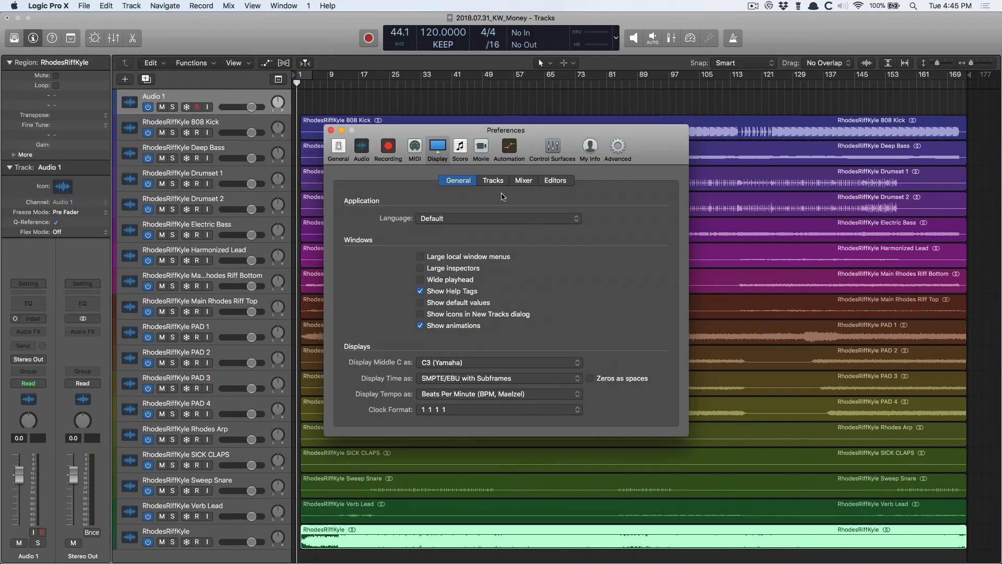
left_click(493, 180)
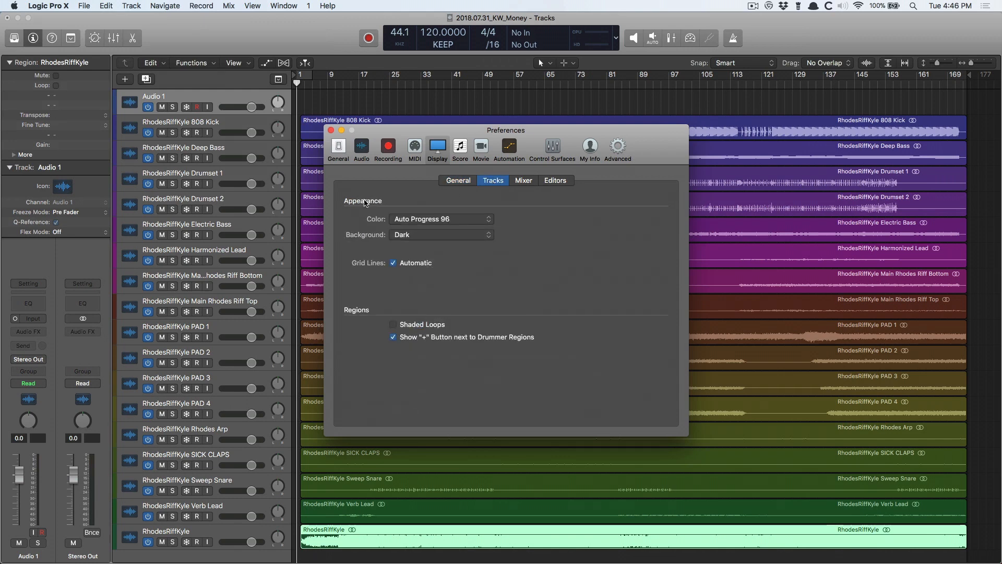
left_click(396, 221)
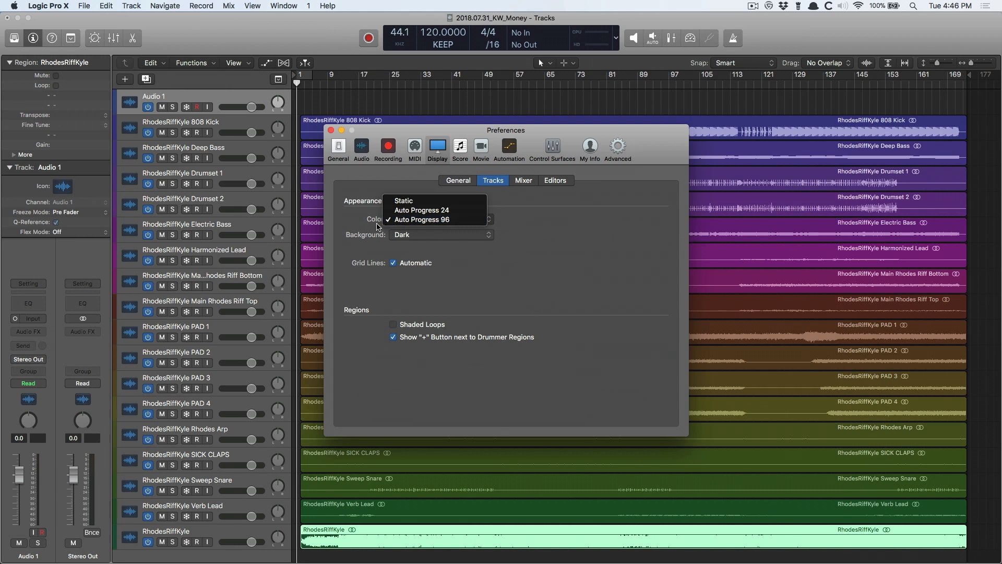
left_click(405, 214)
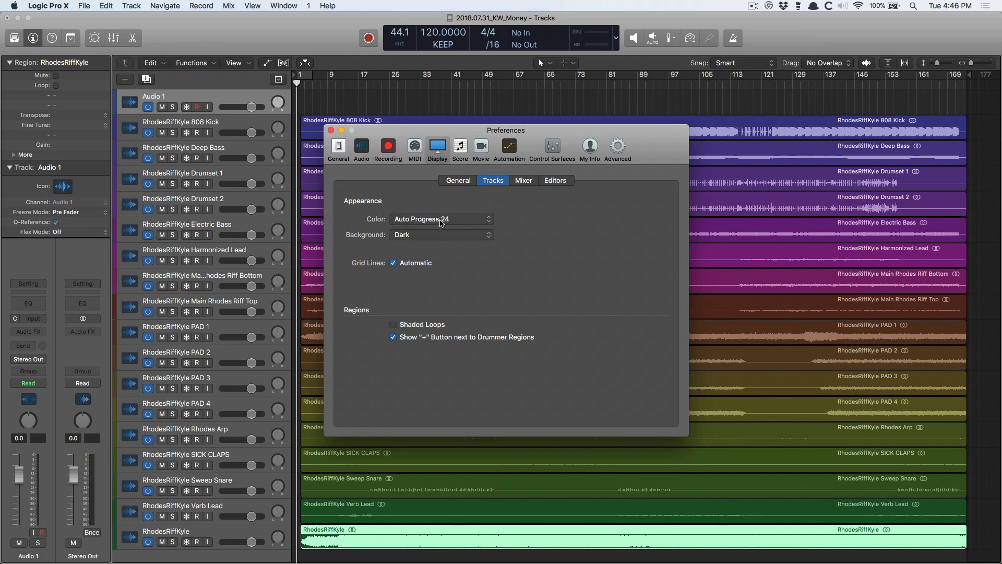
Set the track color mode back to Auto Progress 96, check the color palette, and close the preferences.
left_click(441, 221)
left_click(442, 228)
key("alt+c")
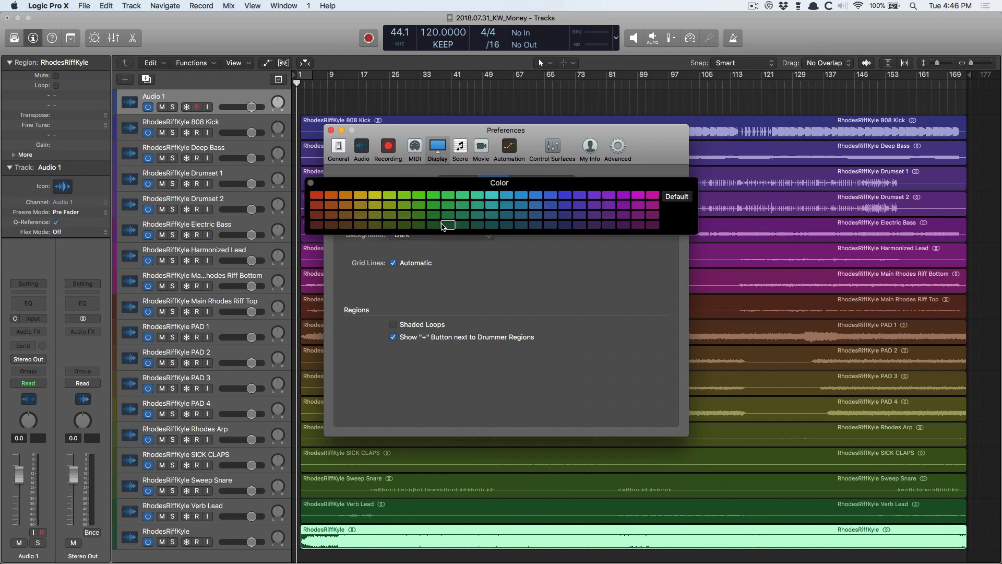
left_click(311, 183)
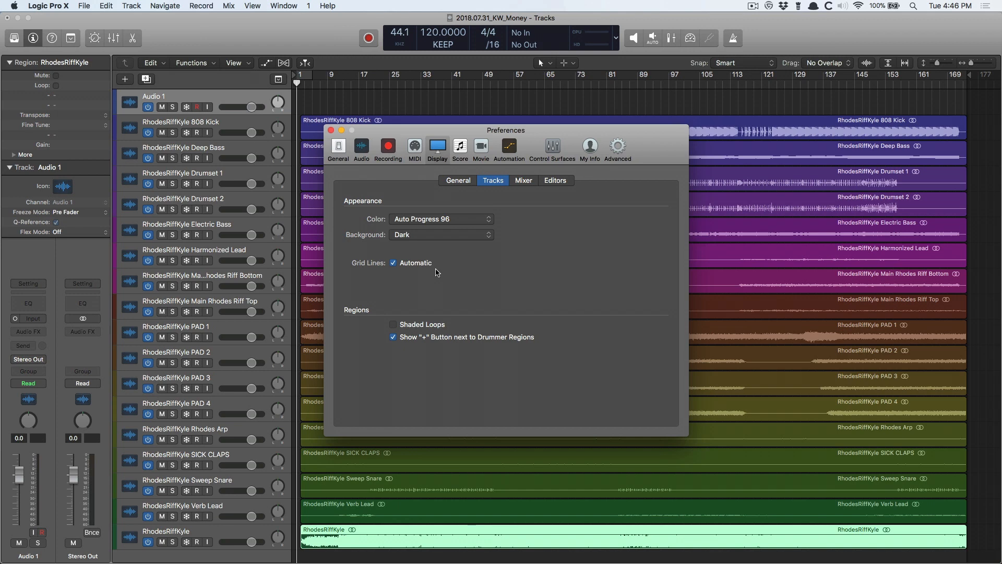
left_click(331, 131)
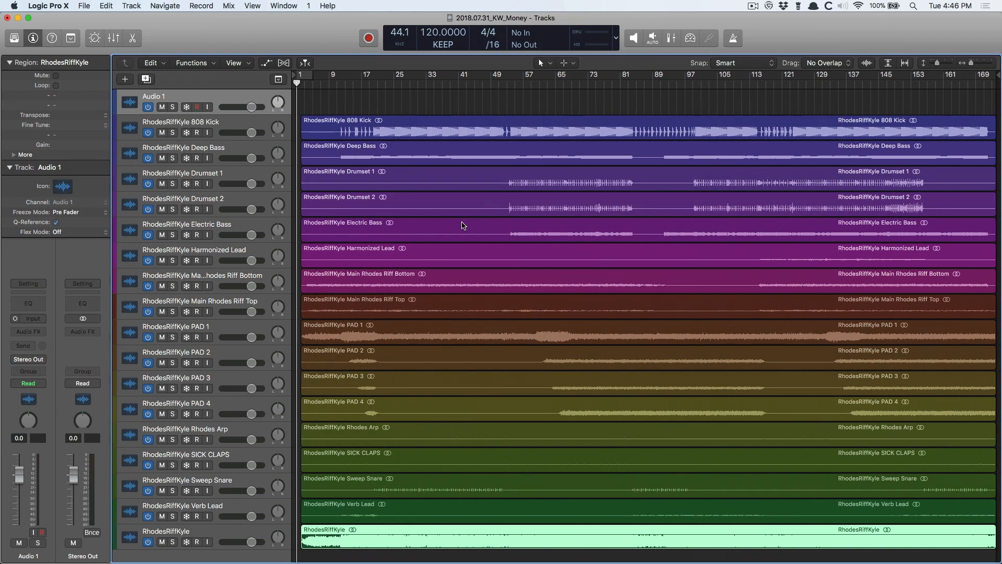
Move the 808 Kick, Drumset 1 and Drumset 2 tracks together to the top of the track list.
left_click(233, 130)
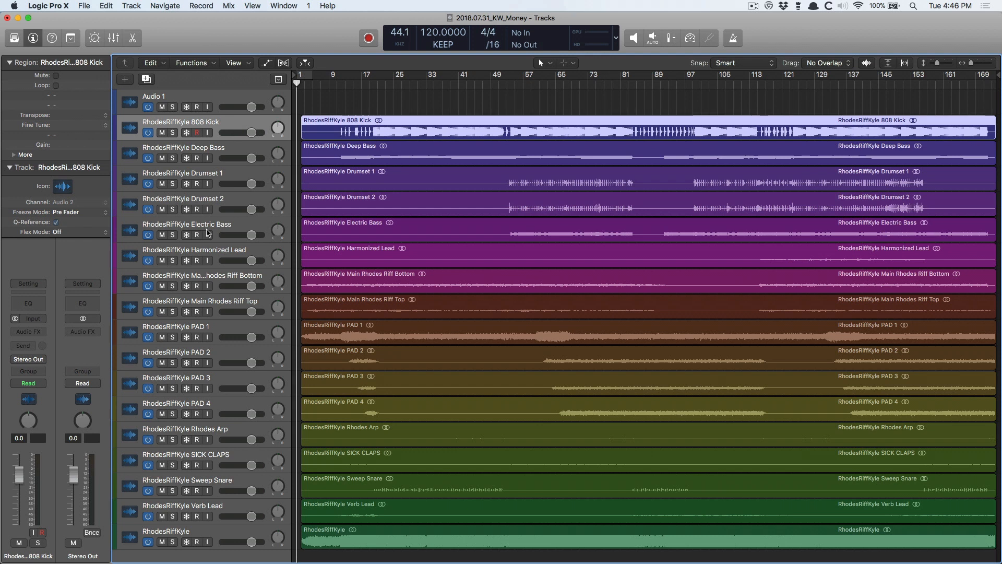
left_click(247, 173)
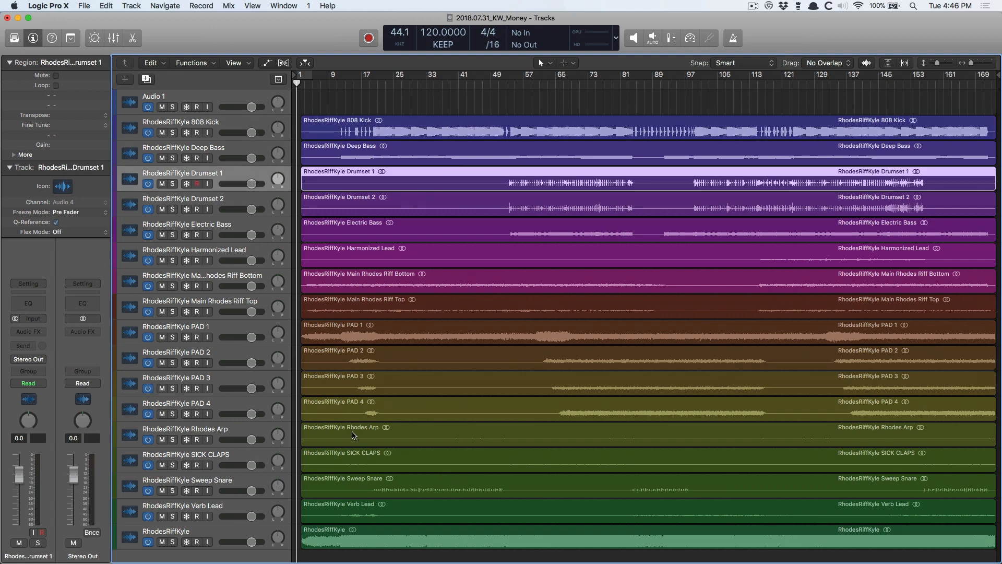
left_click(233, 195, "shift")
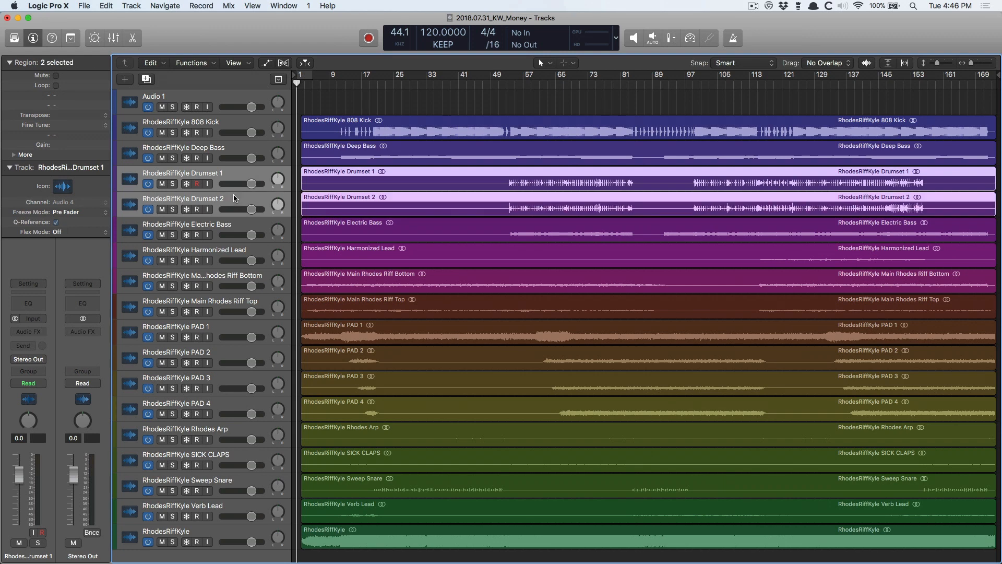
left_click(238, 128, "shift")
left_click_drag(237, 128, 235, 100)
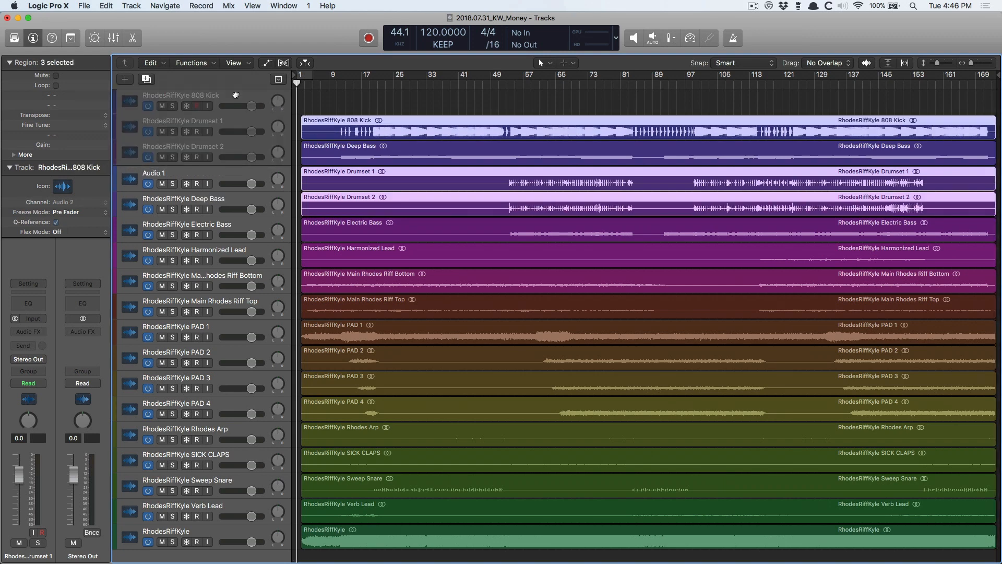
Delete the empty Audio 1 track and select the 808 Kick track.
left_click(240, 167)
key("super+BackSpace")
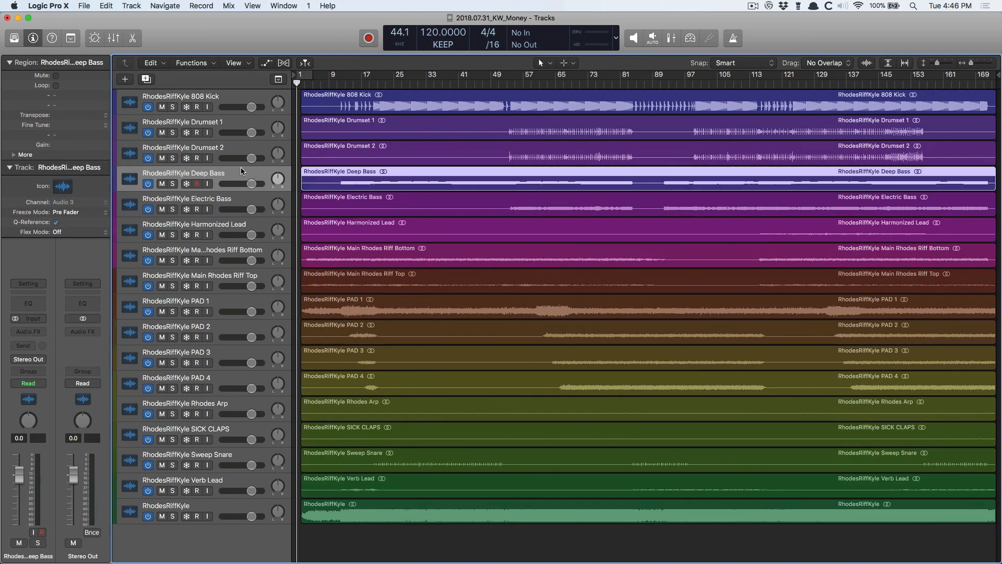
left_click(247, 99)
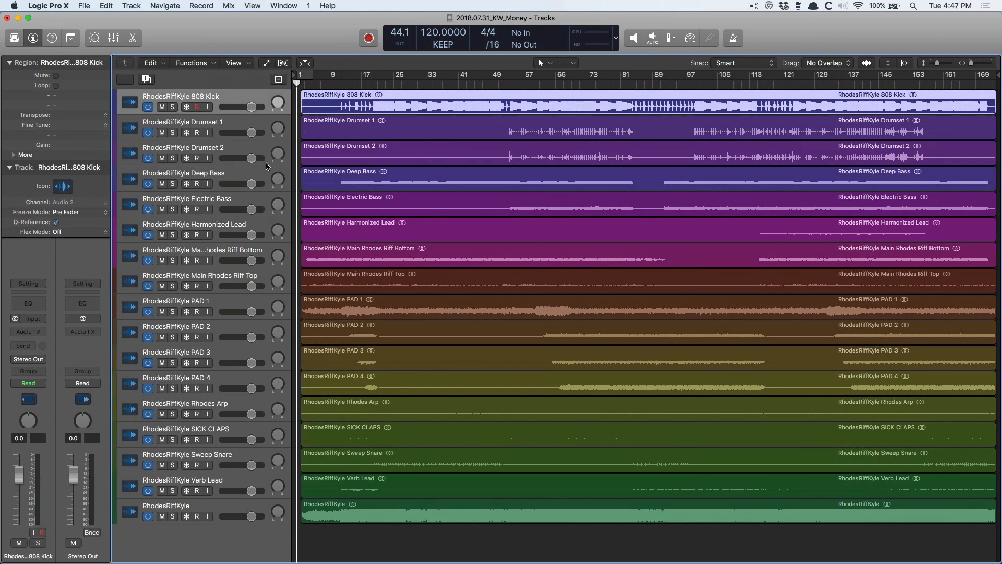
Move the Main Rhodes Riff Bottom, Main Rhodes Riff Top and Rhodes Arp tracks together directly below the Deep Bass track.
left_click(248, 176)
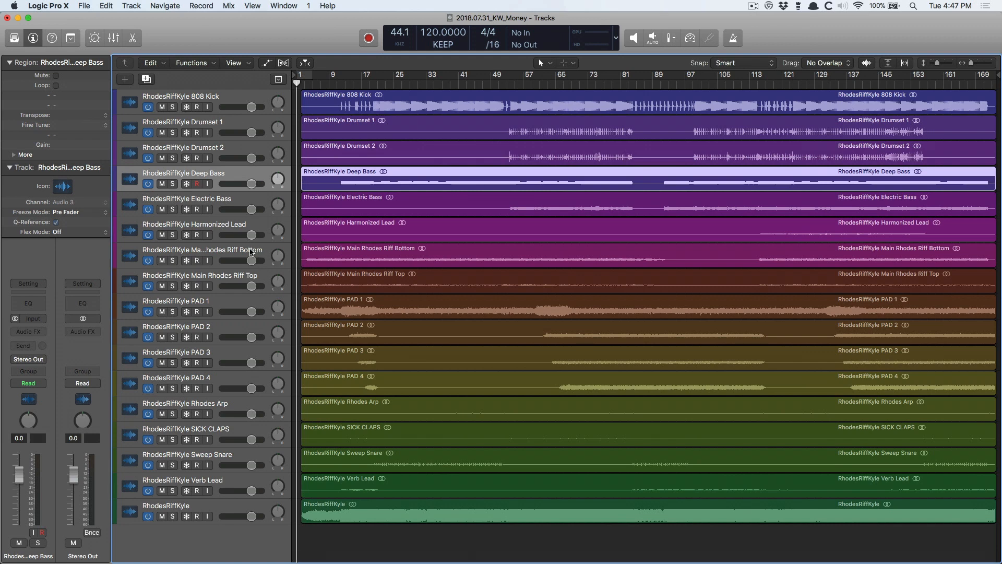
left_click(251, 255)
left_click(250, 278, "shift")
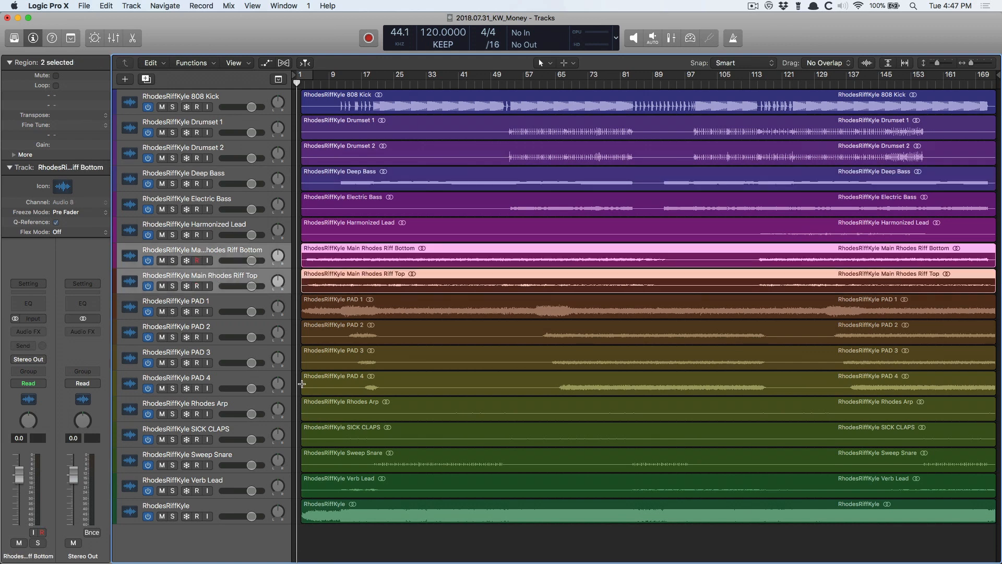
left_click(253, 408, "shift")
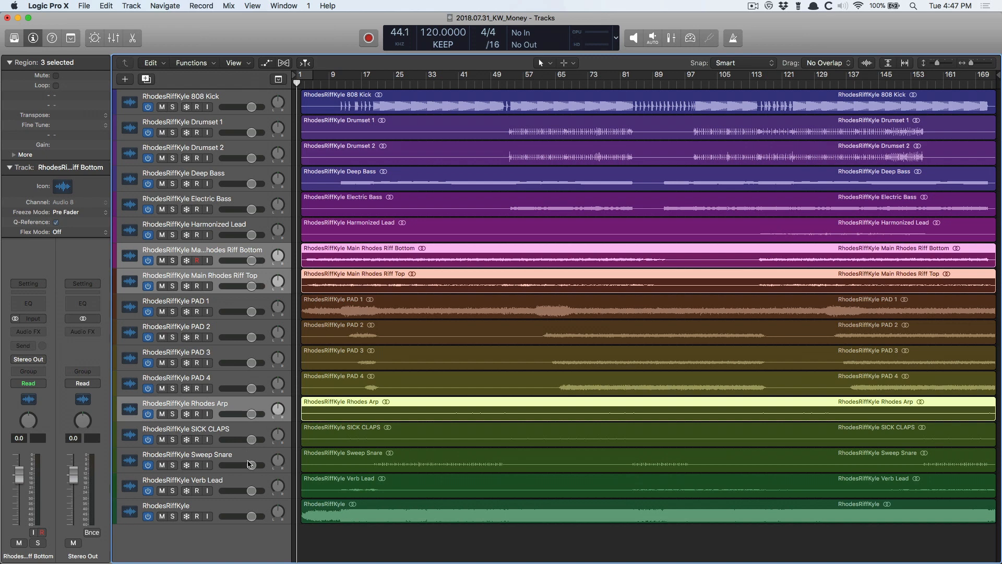
left_click_drag(229, 256, 228, 196)
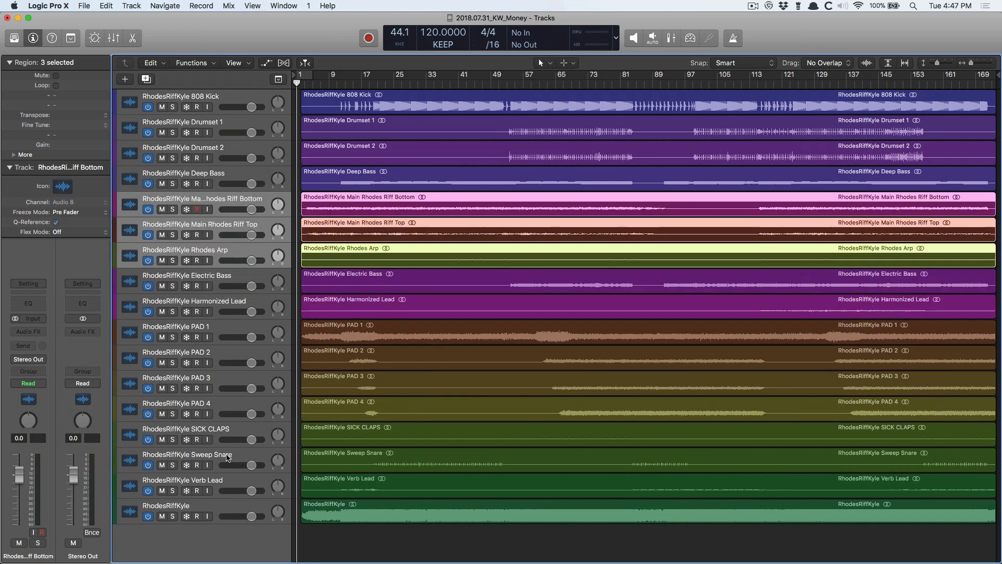
Move the Sweep Snare track directly below 808 Kick and the SICK CLAPS track directly below Drumset 2.
left_click_drag(228, 455, 220, 122)
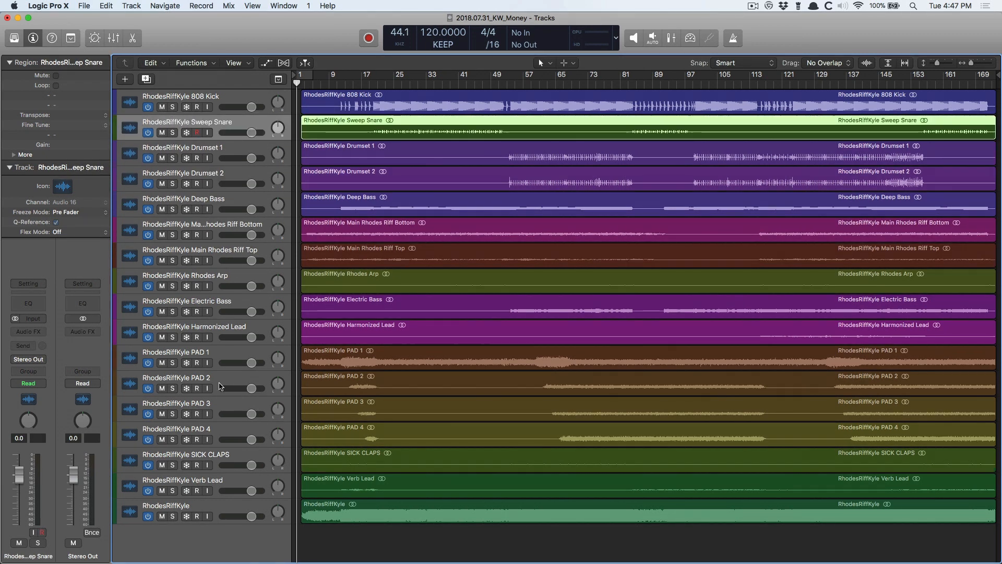
left_click_drag(247, 457, 245, 201)
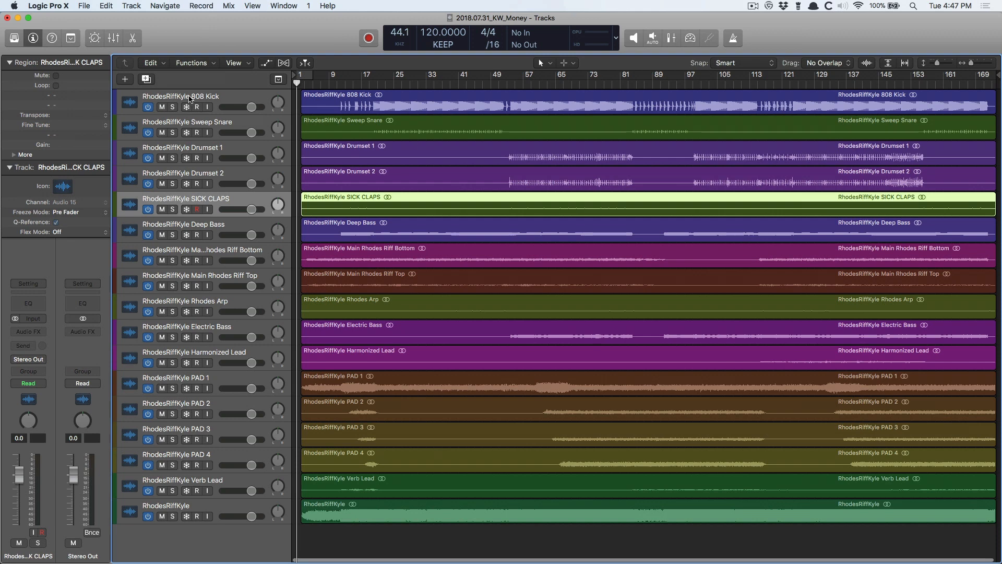
Rename the 808 Kick track as KCK and the Sweep Snare track as SNR.
double_click(189, 96)
type("KCK")
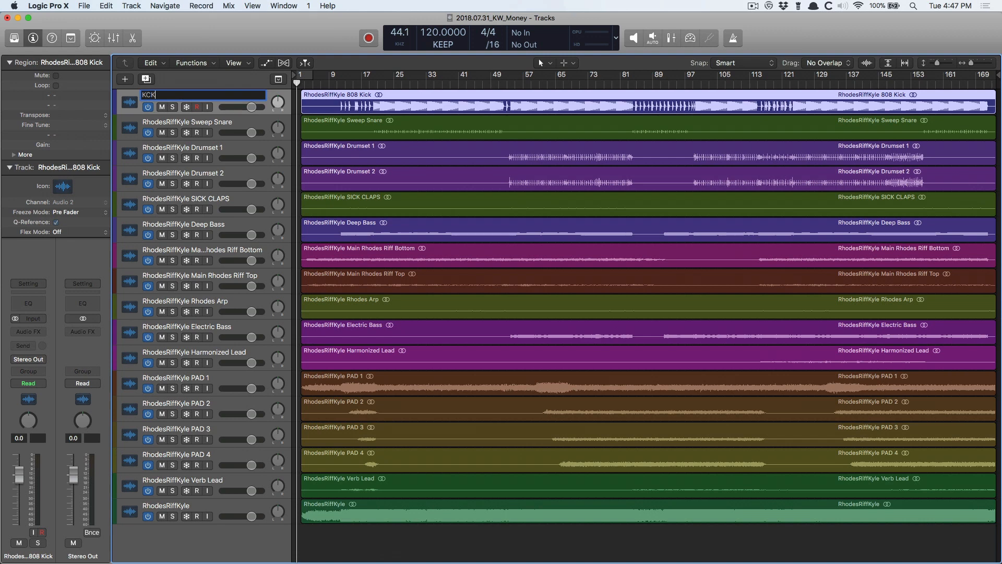
key("Return")
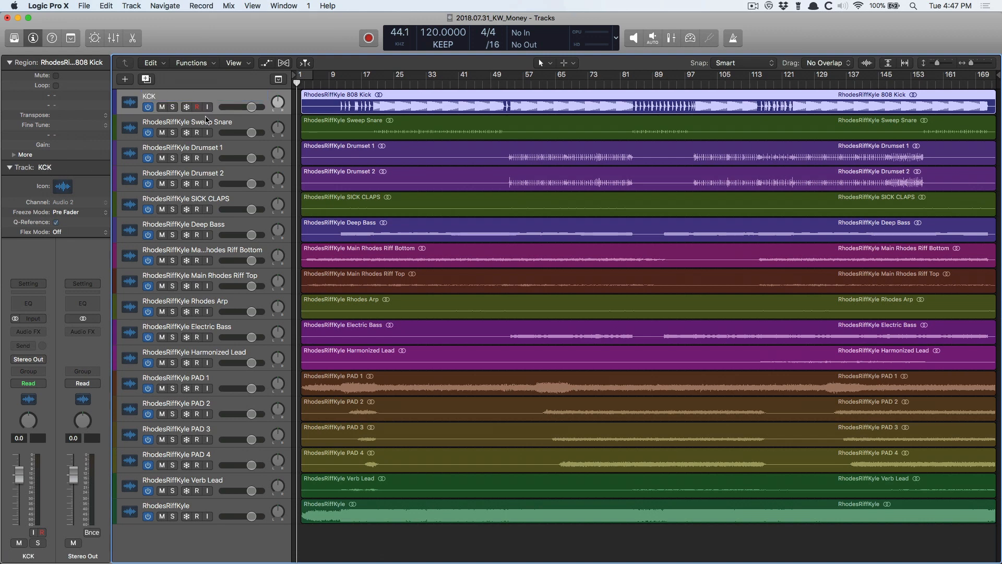
double_click(208, 121)
type("SNR")
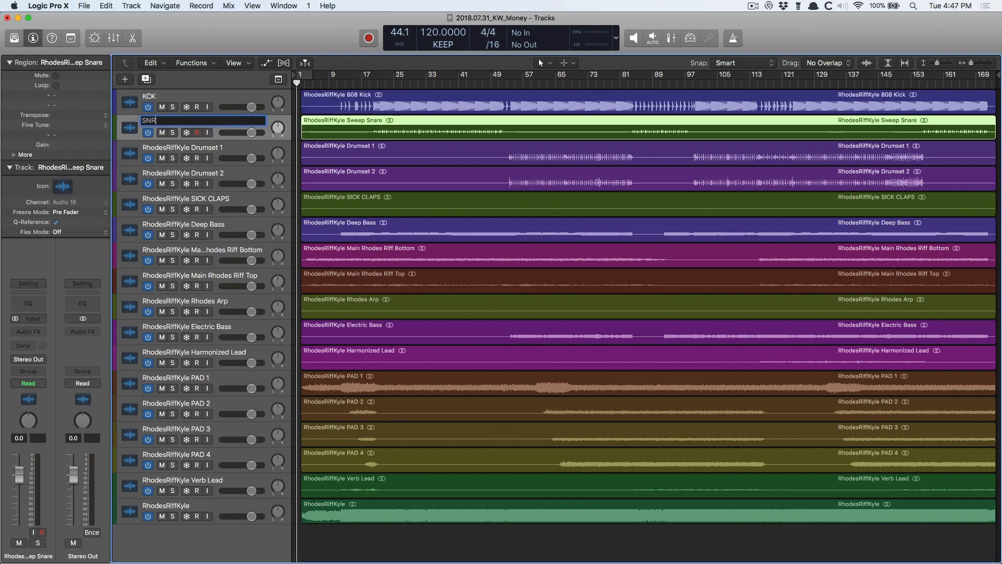
key("Return")
Rename the Drumset 1 track as KIT 1 and the Drumset 2 track as KIT 2.
left_click(206, 151)
double_click(205, 148)
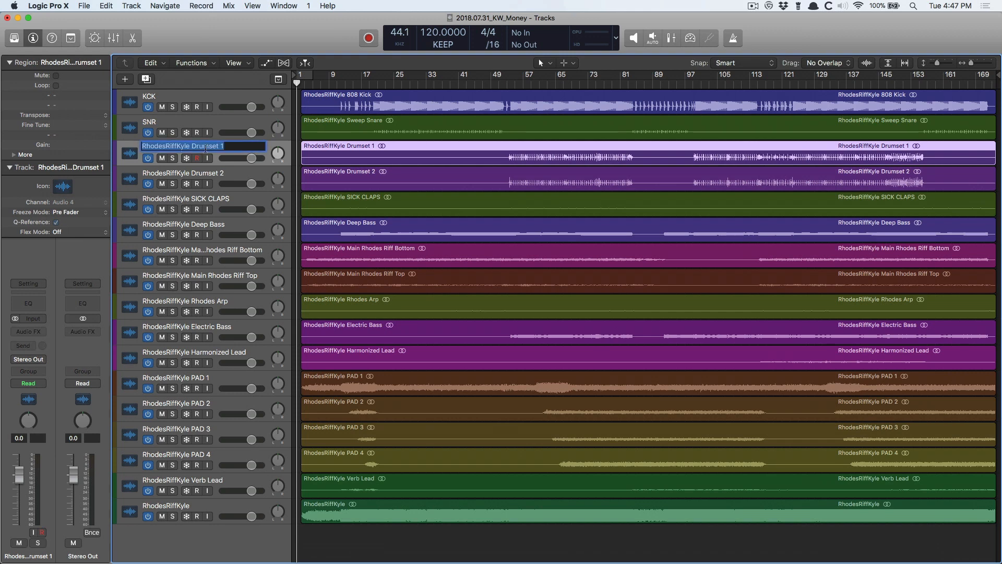
type("KIT 1")
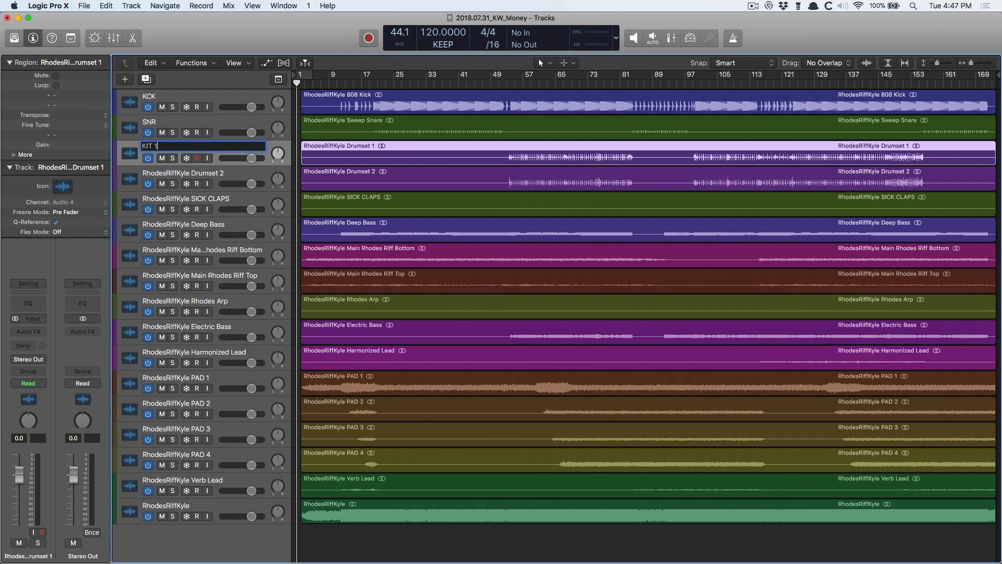
key("Tab")
type("KIT")
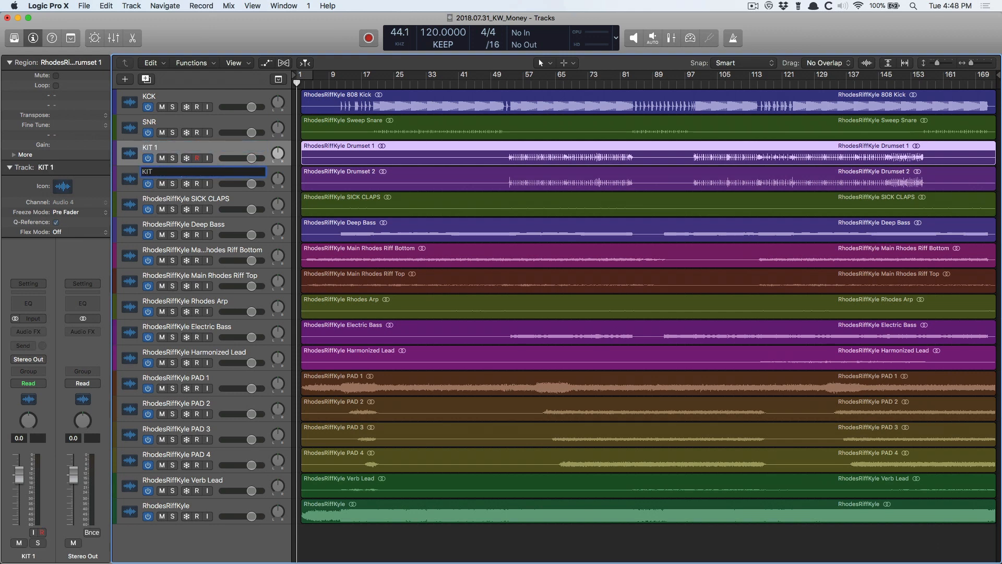
key("Tab")
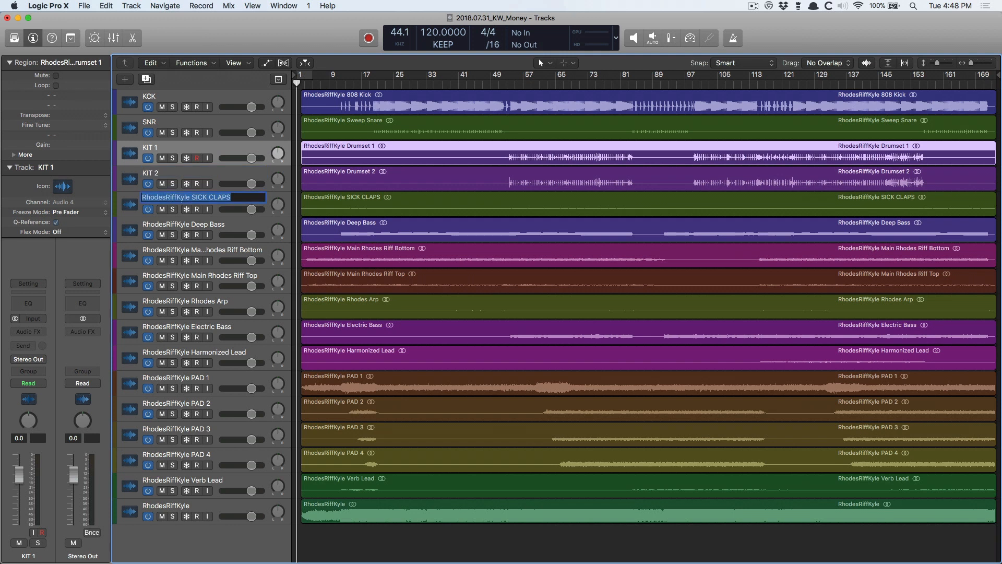
Rename the SICK CLAPS track as CLP and the Deep Bass track as BASS.
type("CLP")
key("Tab")
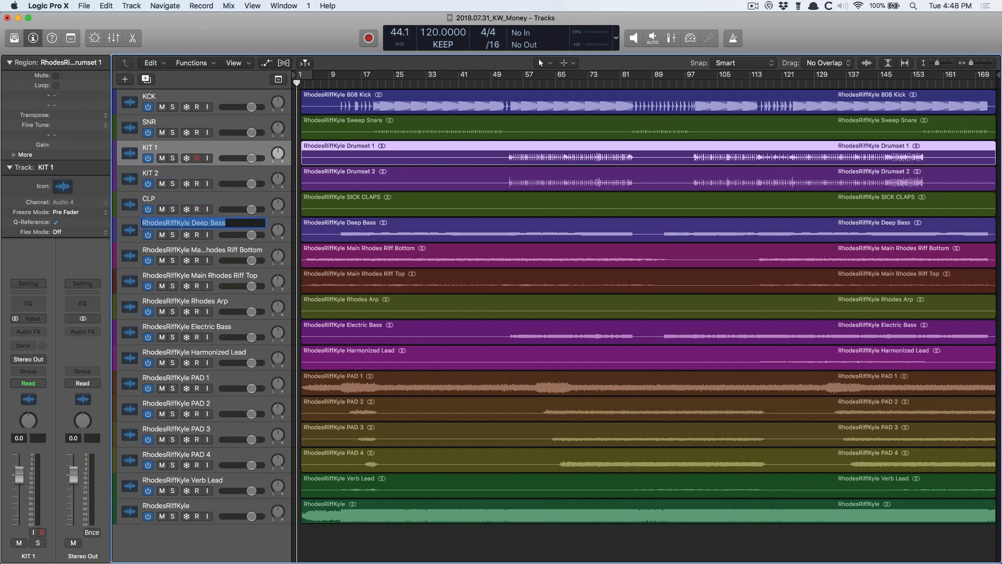
type("BASS")
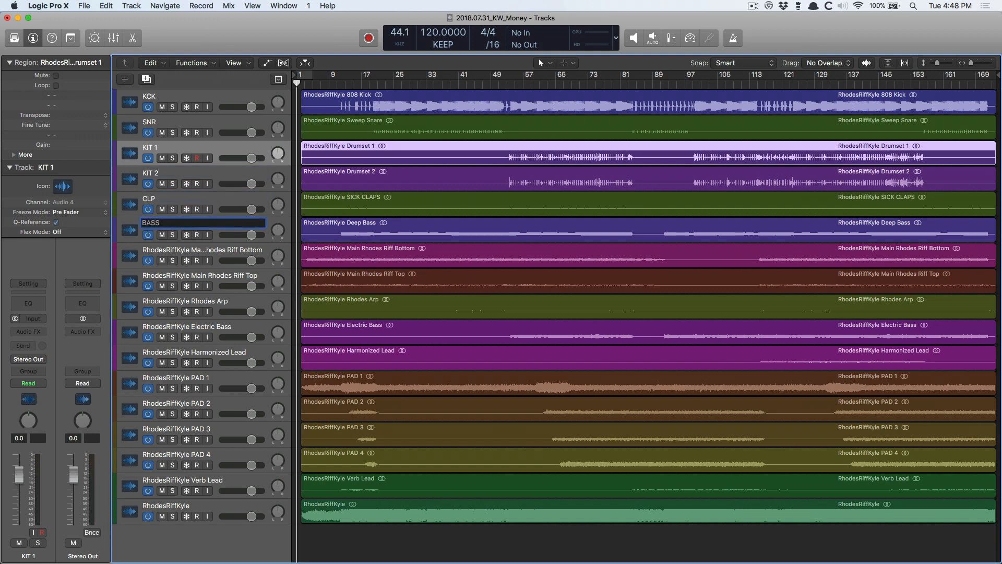
key("Return")
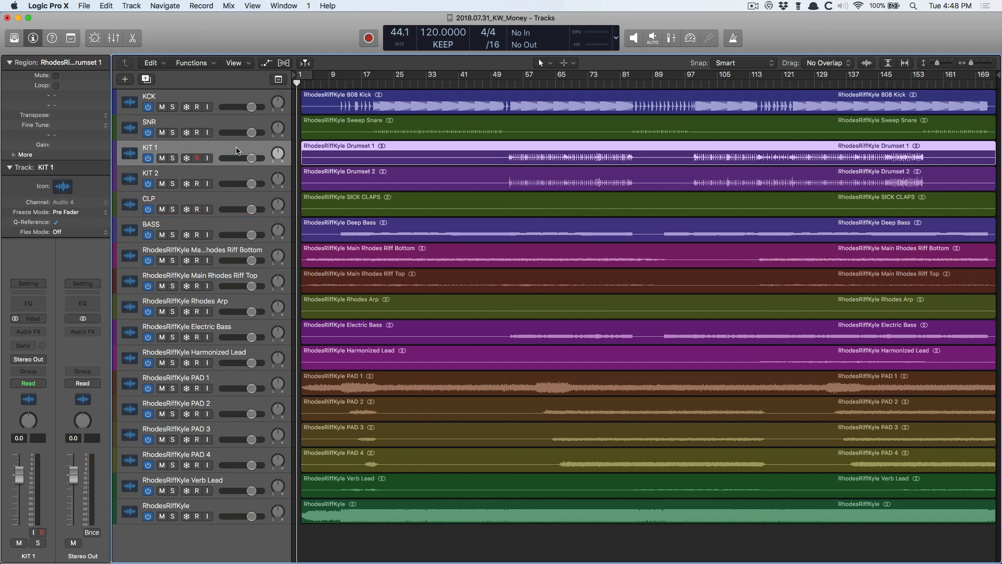
Select the BASS track and check how the shortened track names read in the mixer.
left_click(232, 225)
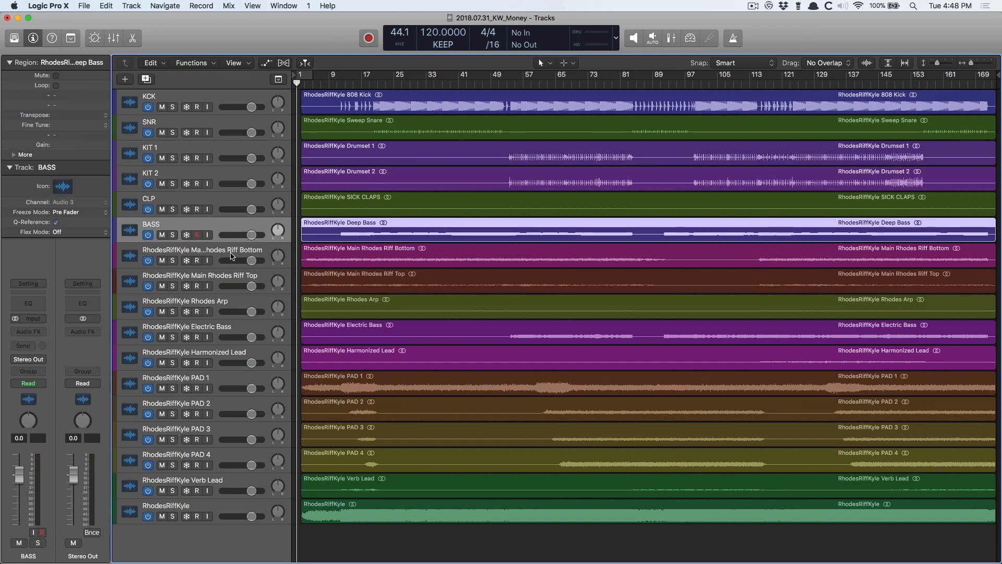
key("x")
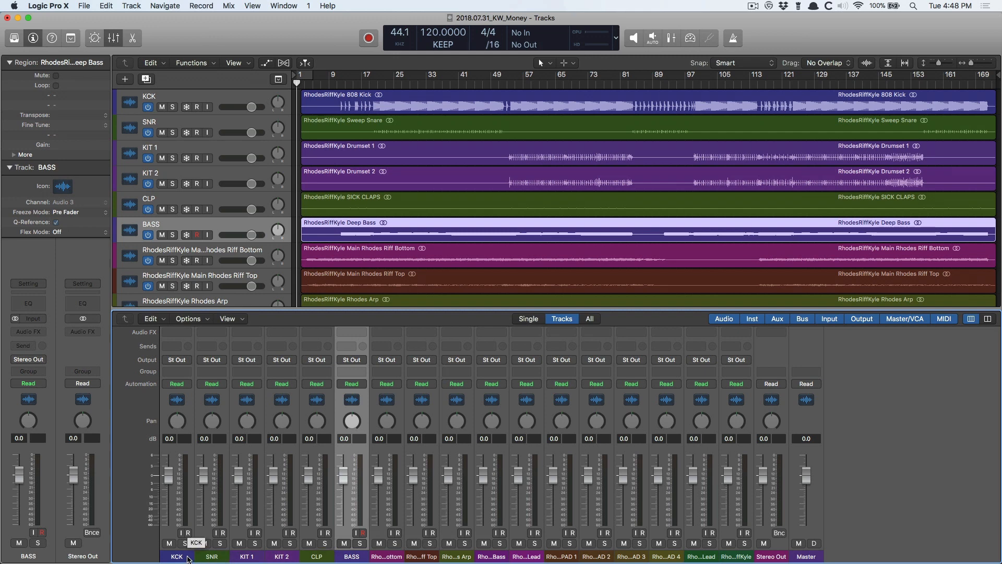
key("x")
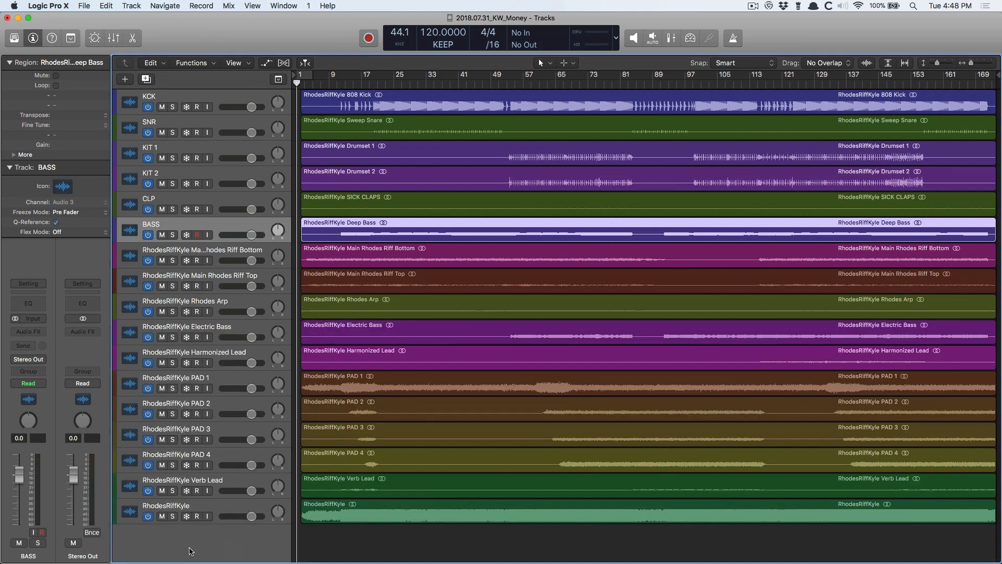
Assign a kick drum icon to the KCK track and a snare drum icon to SNR, and check them in the mixer.
left_click(129, 103, "ctrl")
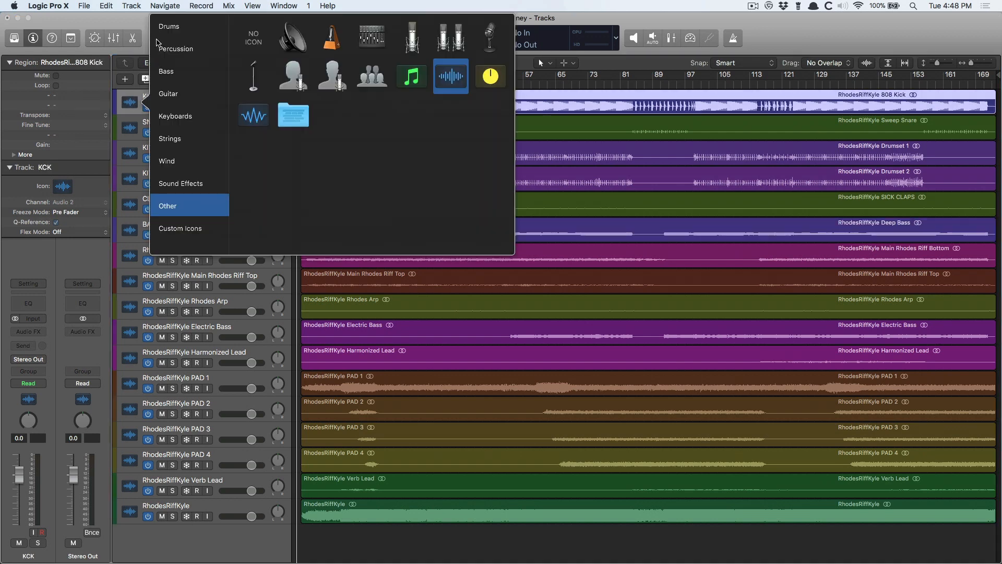
left_click(295, 75)
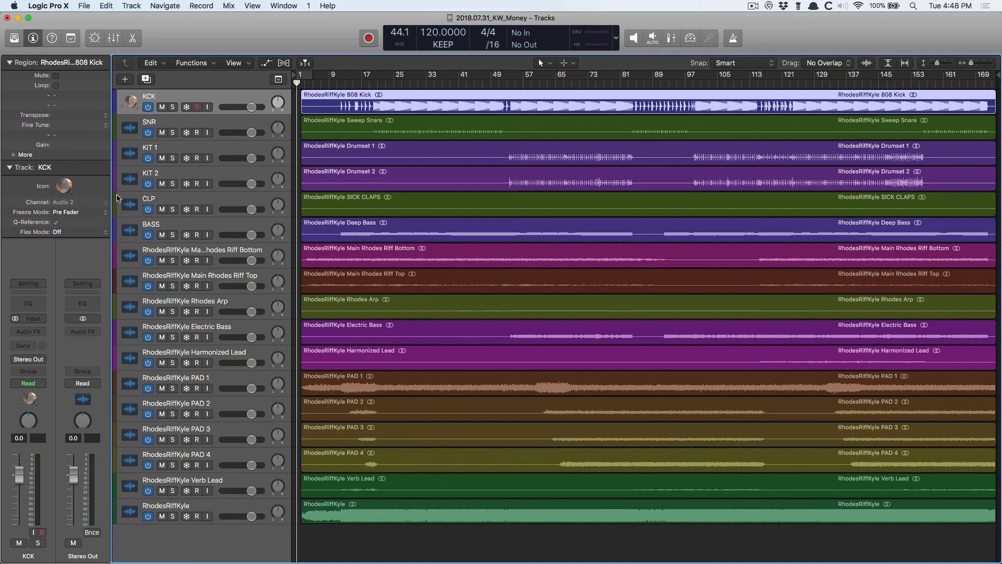
left_click(137, 127, "ctrl")
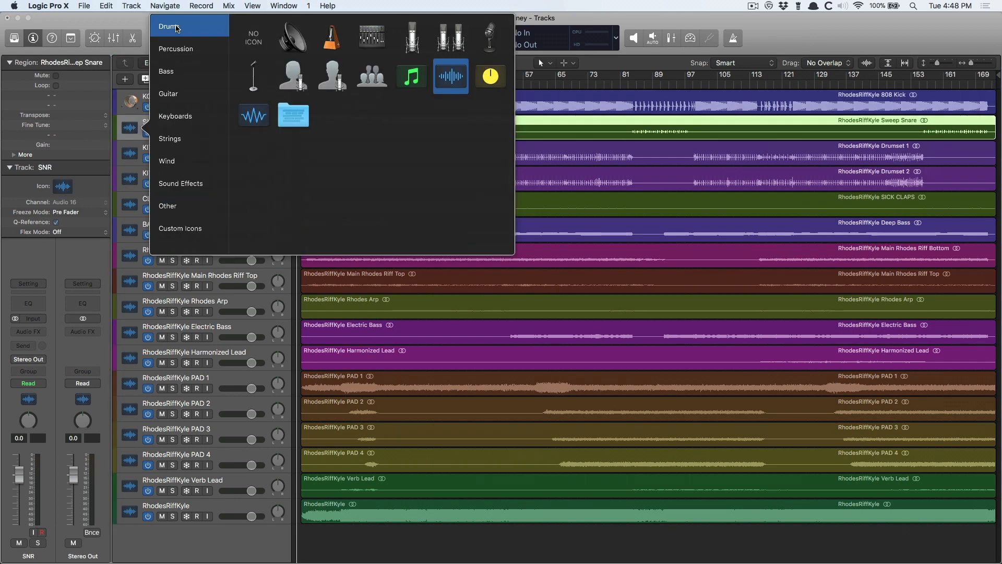
left_click(175, 27)
left_click(371, 76)
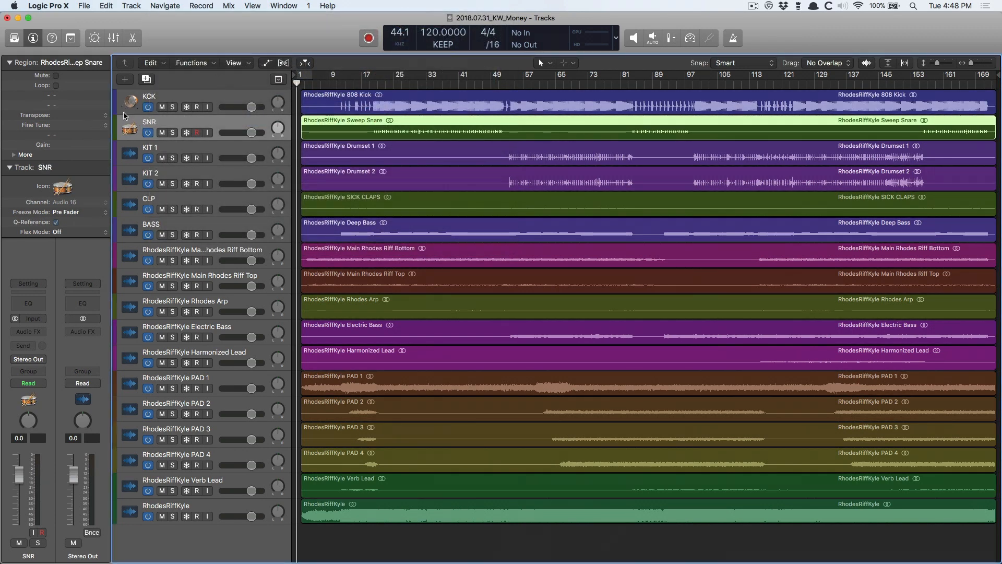
key("x")
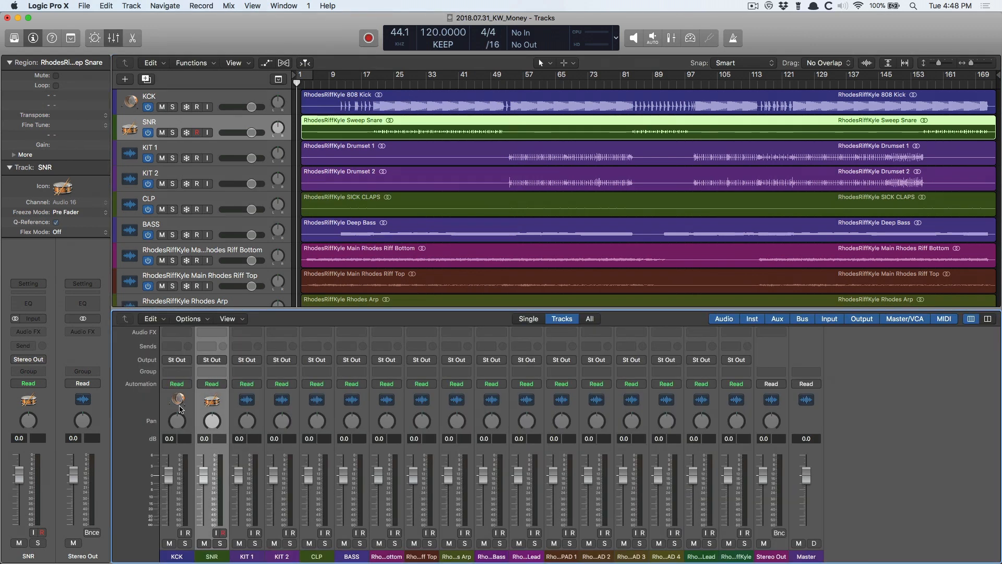
key("x")
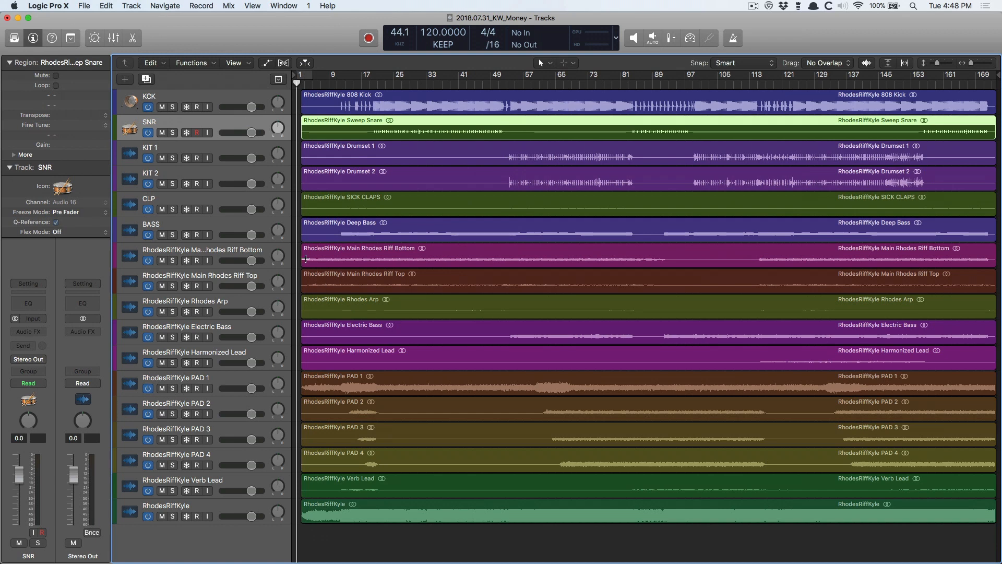
Create a Summing Stack from the KCK, SNR, KIT 1 and KIT 2 tracks.
left_click(228, 96)
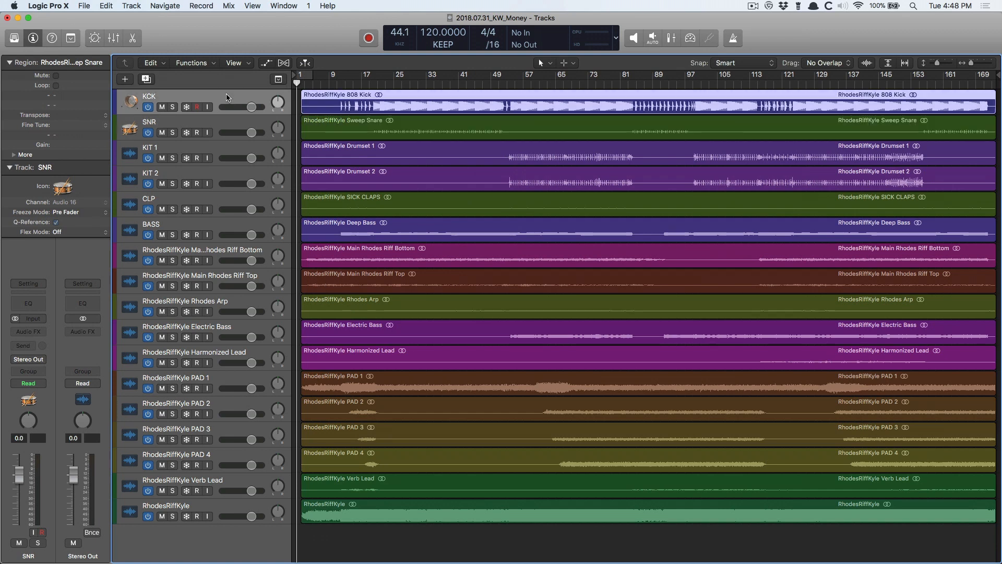
left_click(230, 176, "shift")
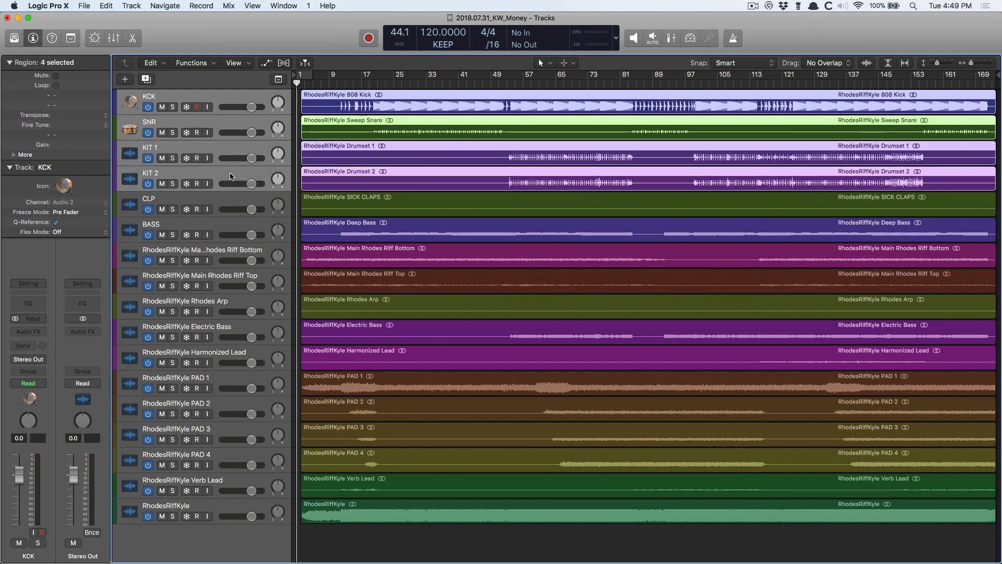
key("super+shift+d")
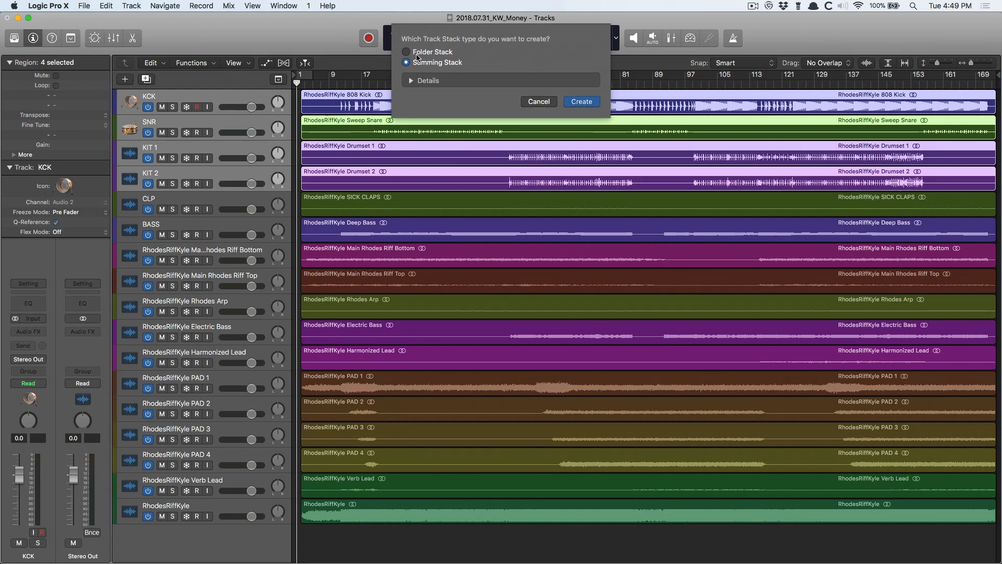
left_click(418, 55)
left_click(407, 62)
left_click(582, 102)
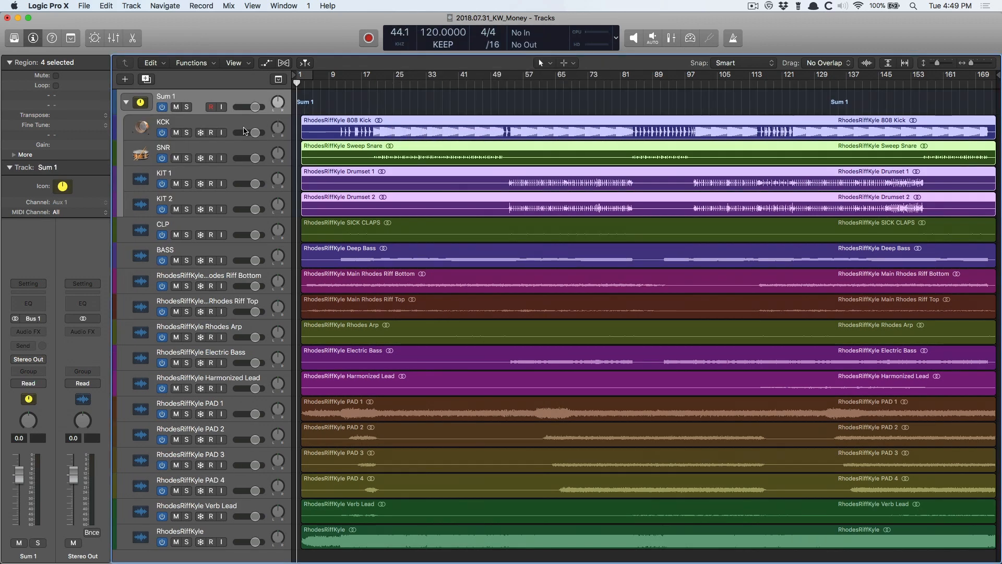
Rename the new summing stack as DRM and give it a drum kit icon.
double_click(169, 96)
type("DR")
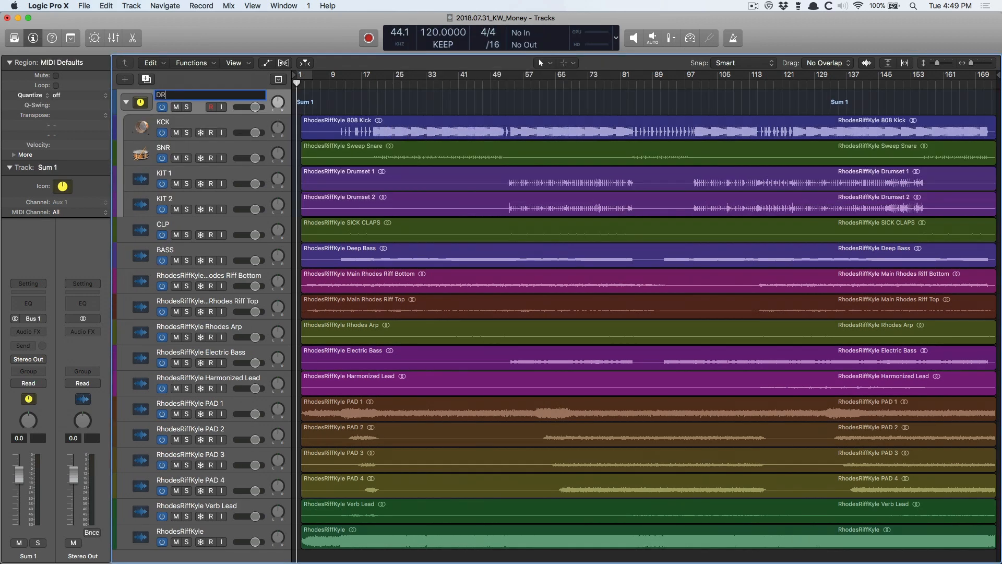
type("M")
key("Return")
left_click(140, 102)
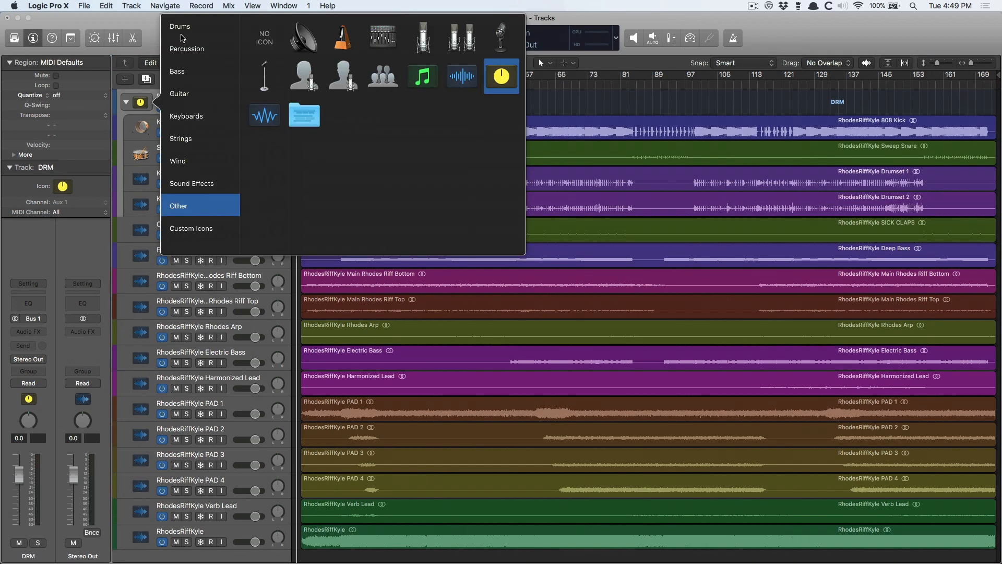
left_click(181, 28)
left_click(265, 38)
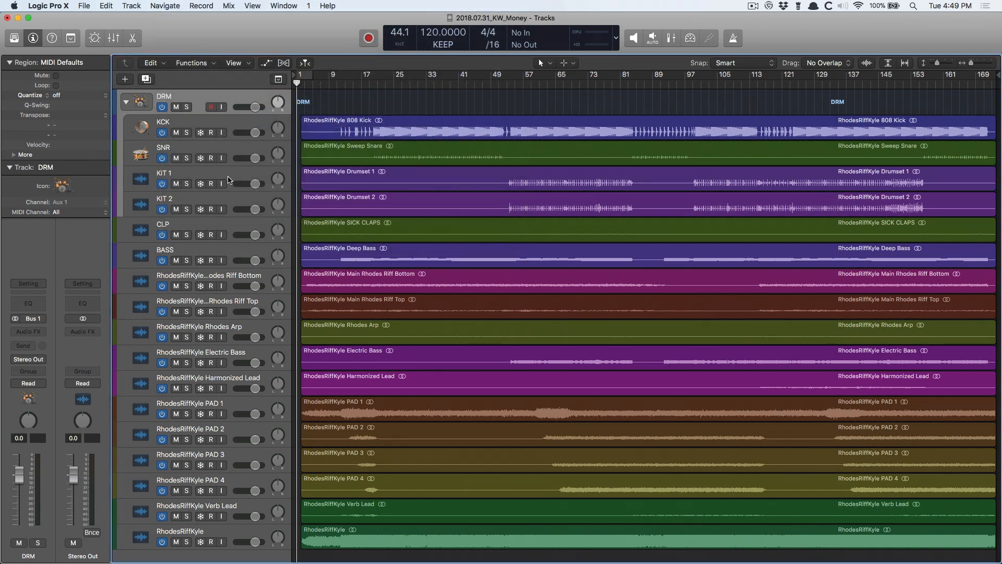
Create a Summing Stack from the Rhodes Riff Bottom, Rhodes Riff Top and Rhodes Arp tracks.
scroll(222, 243, "down", 1)
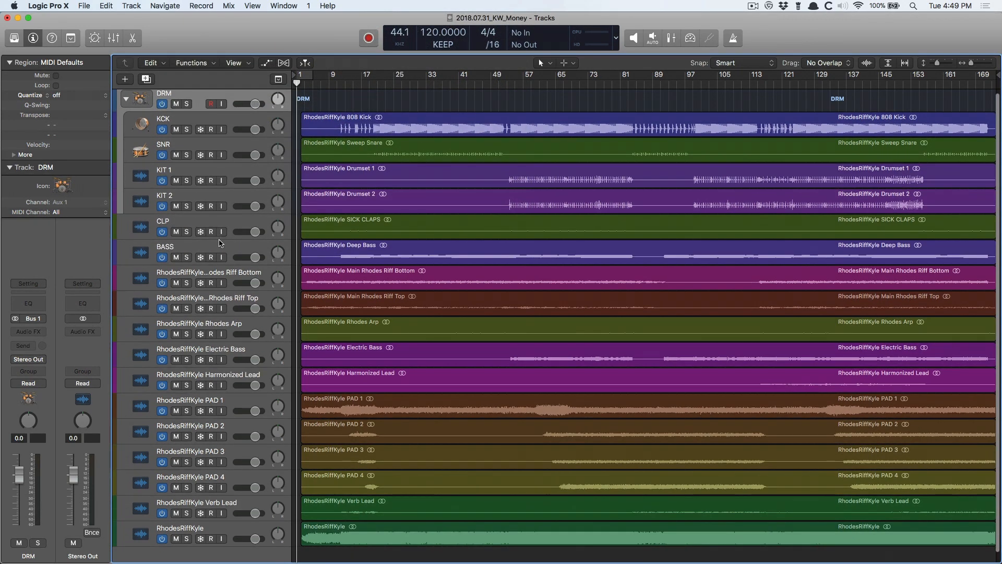
left_click(242, 300)
left_click(228, 281)
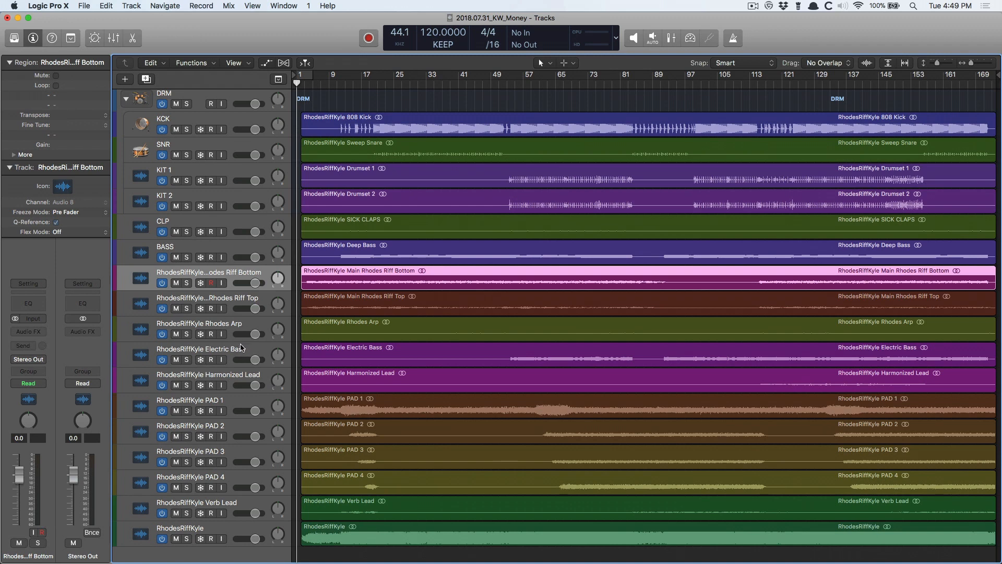
left_click(239, 330, "shift")
key("super+shift+d")
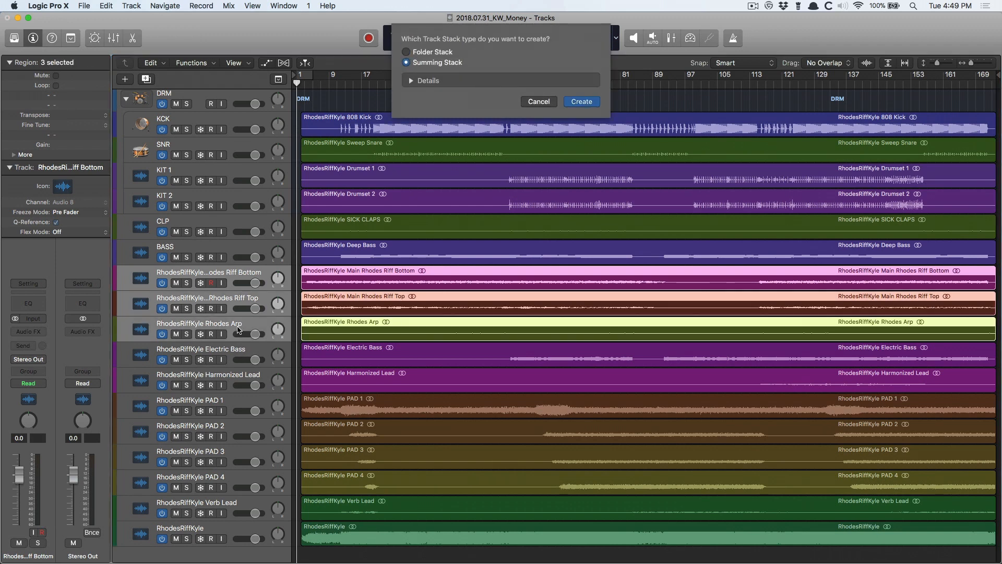
key("Return")
Rename the new Rhodes summing stack as RHD and give it the wooden organ icon from the Keyboards category.
double_click(168, 271)
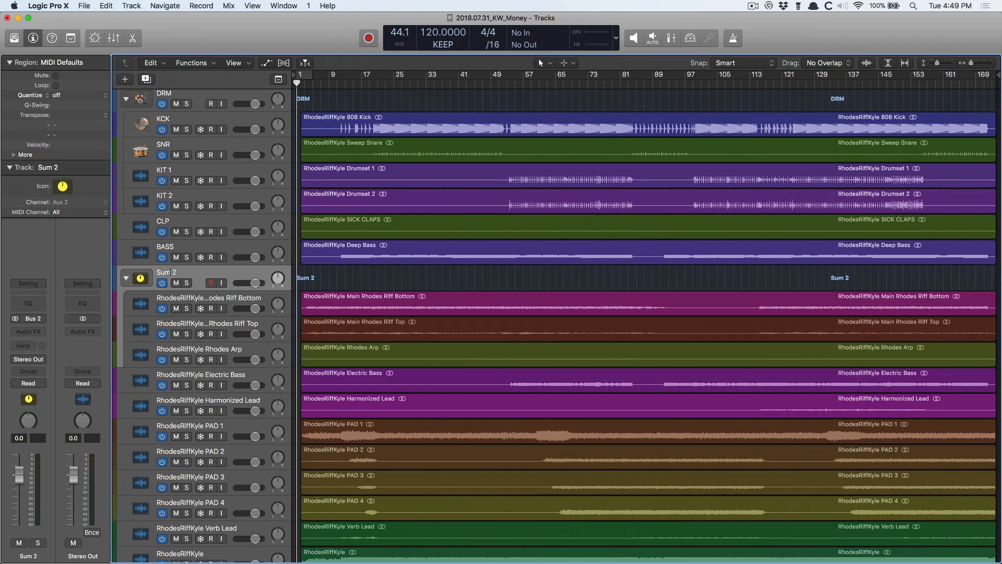
type("R")
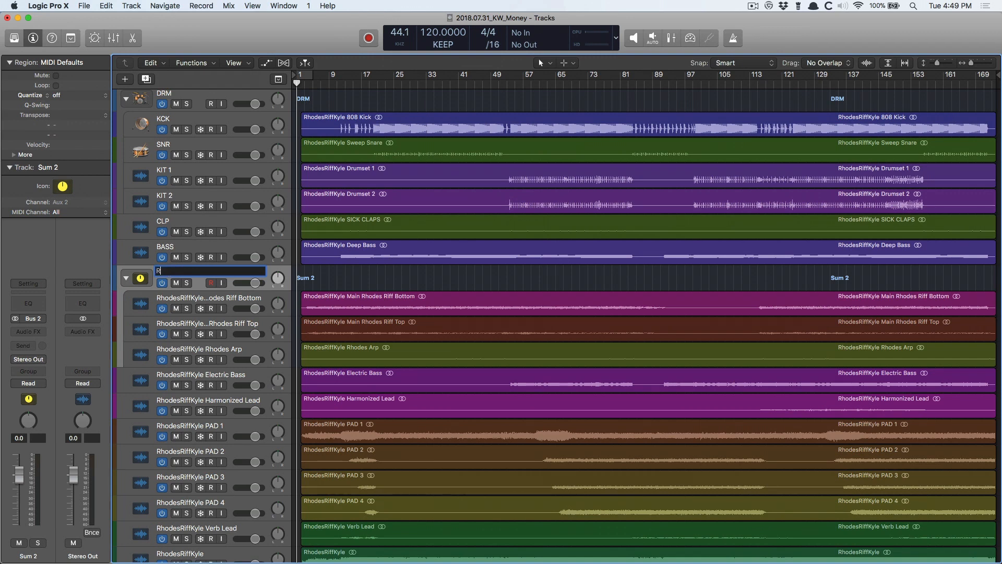
type("HD")
key("Return")
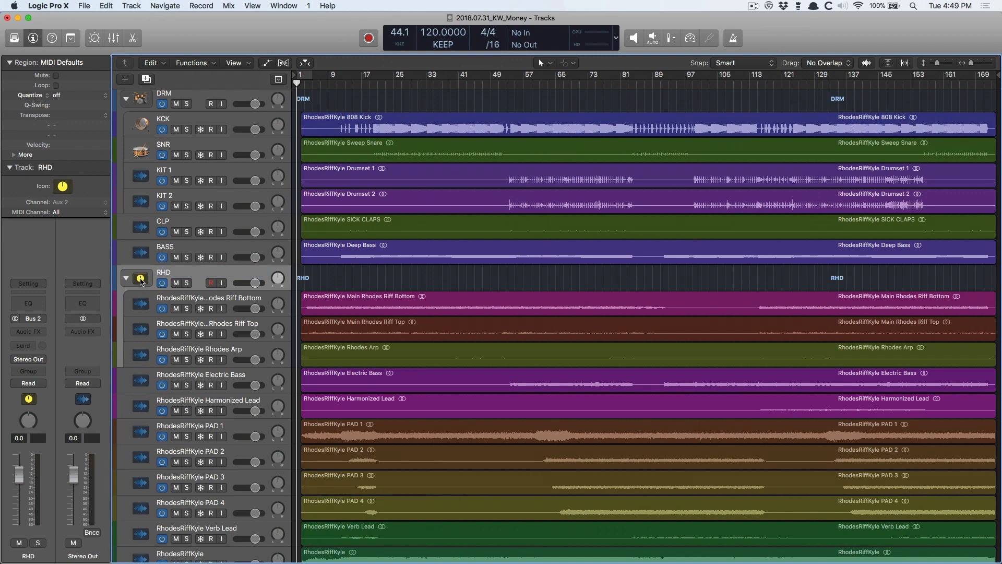
right_click(141, 279)
left_click(192, 260)
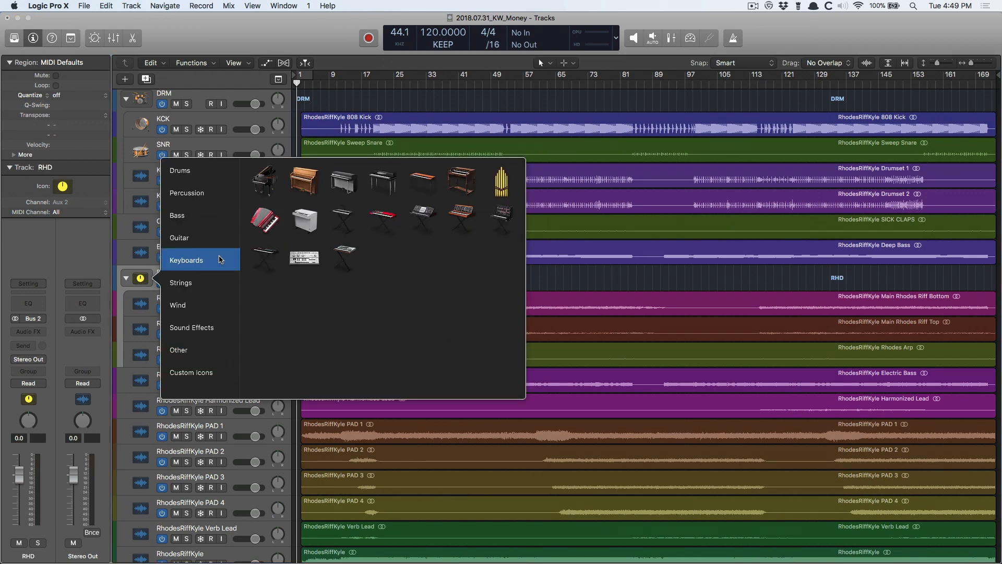
left_click(459, 187)
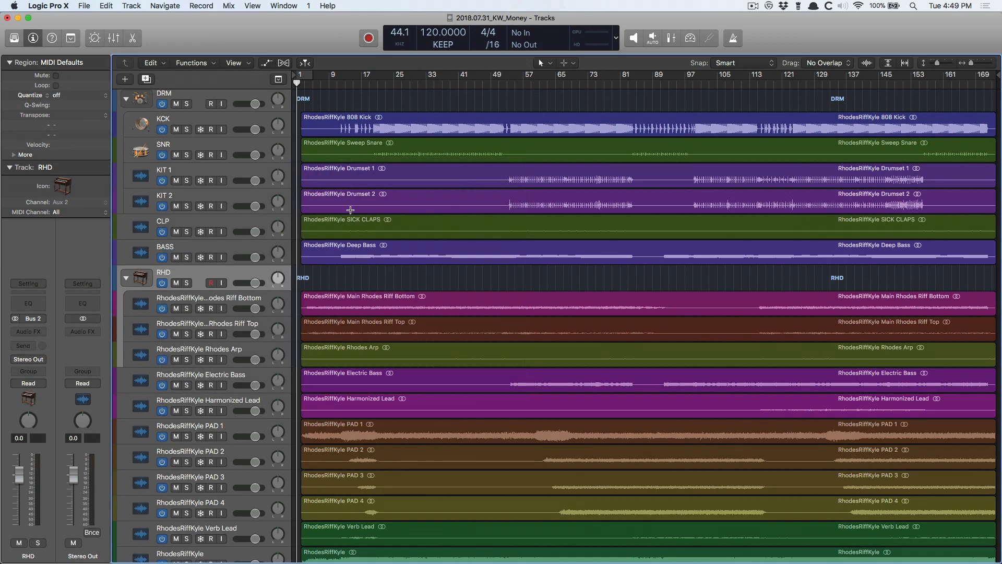
Collapse the DRM and RHD stacks to view the shortened track list, and expand DRM again.
scroll(237, 149, "up", 1)
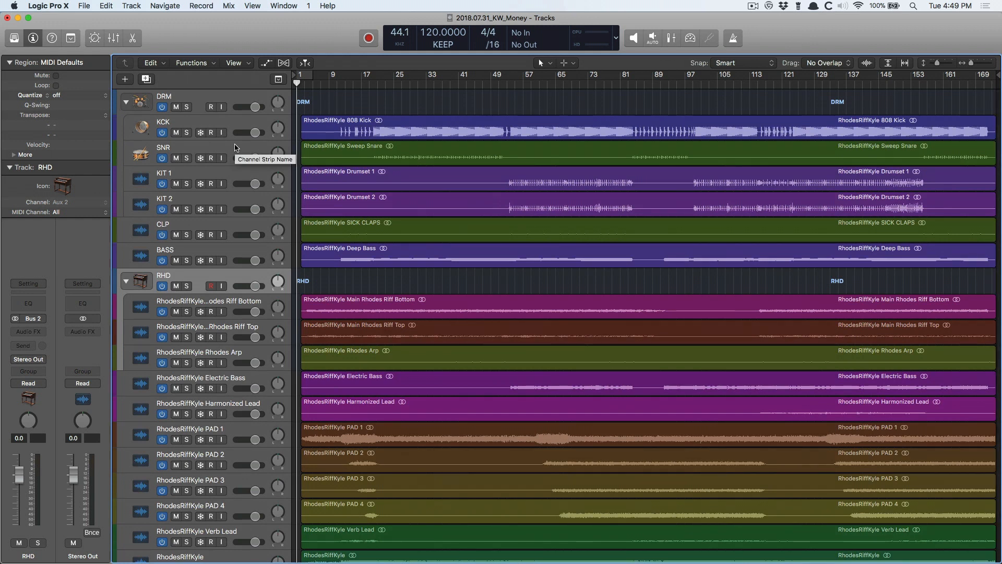
left_click(218, 93)
left_click(125, 102)
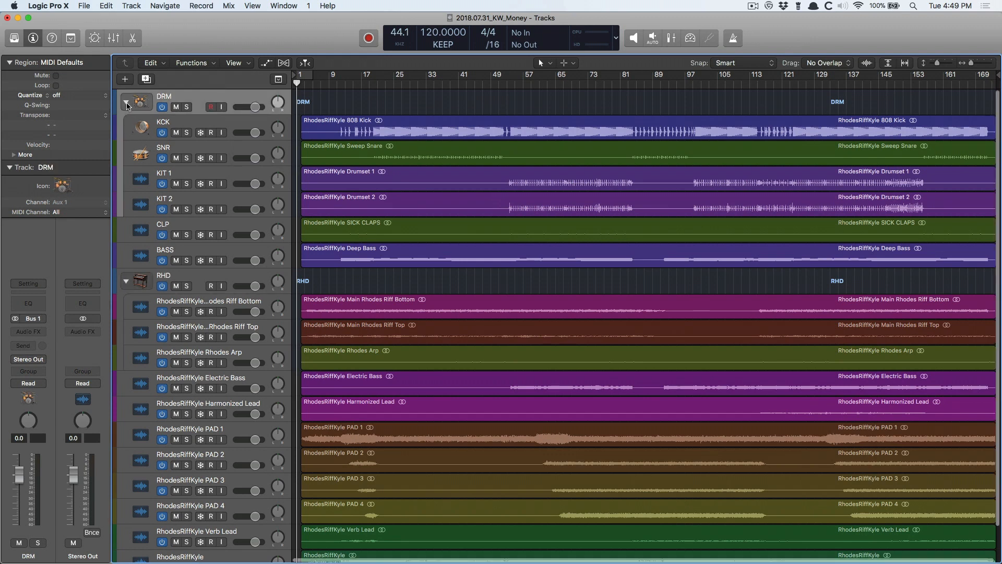
left_click(126, 178)
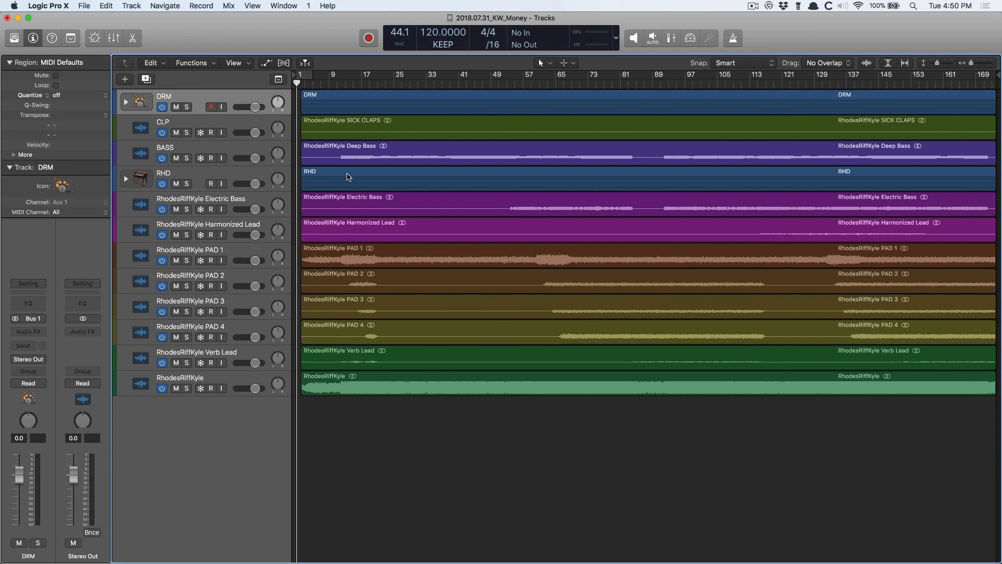
left_click(127, 103)
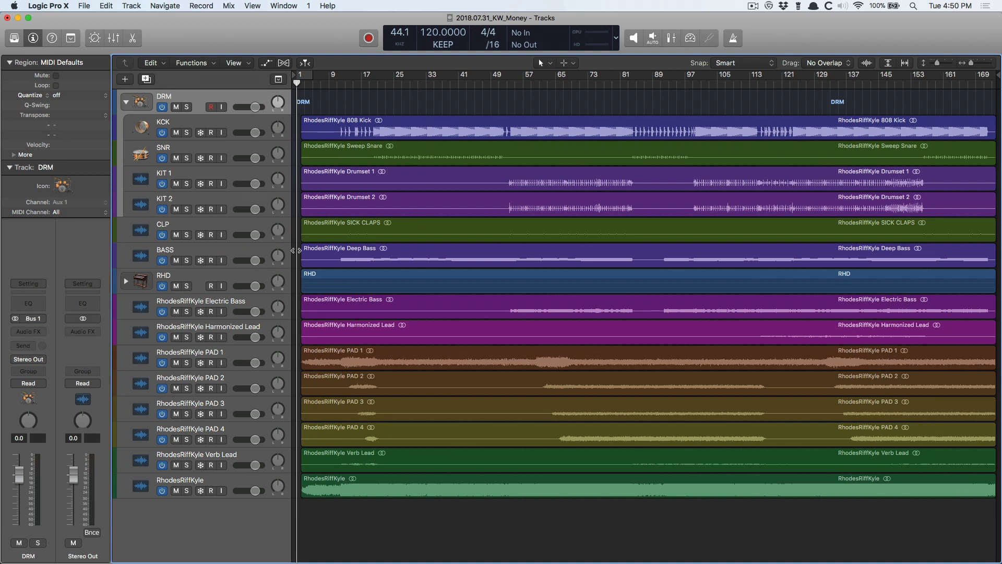
Put the CLP track into its own Summing Stack and name the stack PRC.
left_click(198, 230)
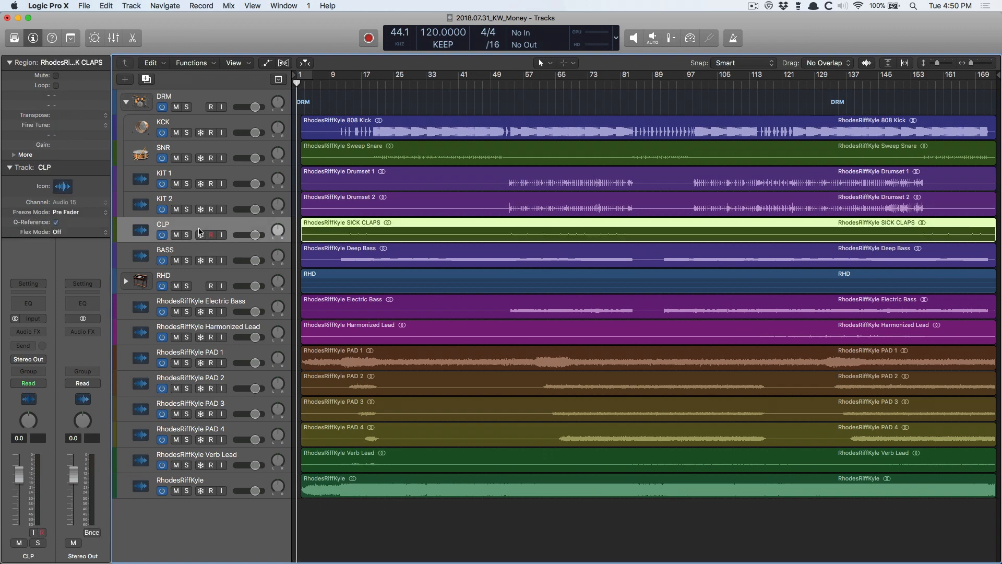
key("super+shift+d")
key("Escape")
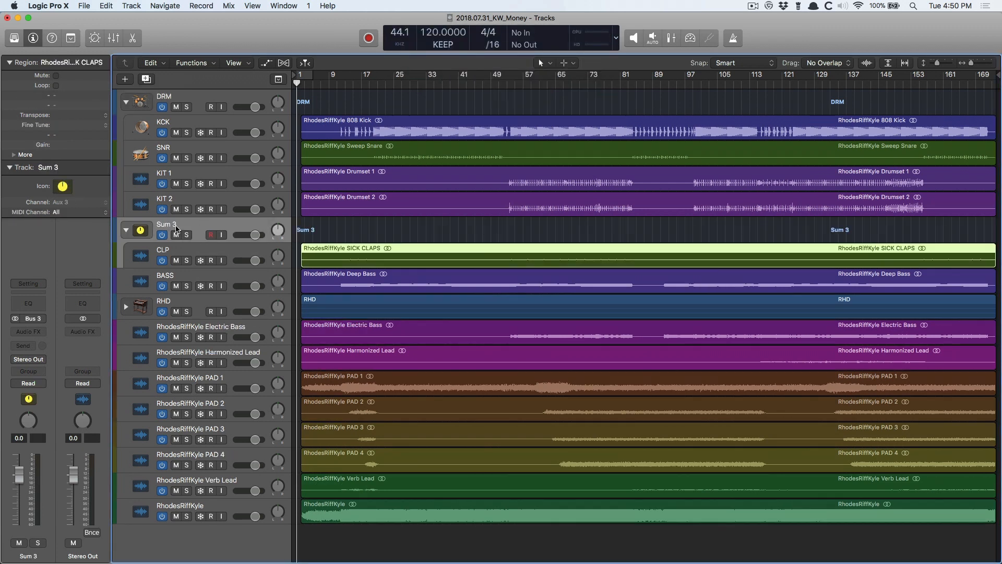
double_click(172, 221)
type("PRC")
key("Return")
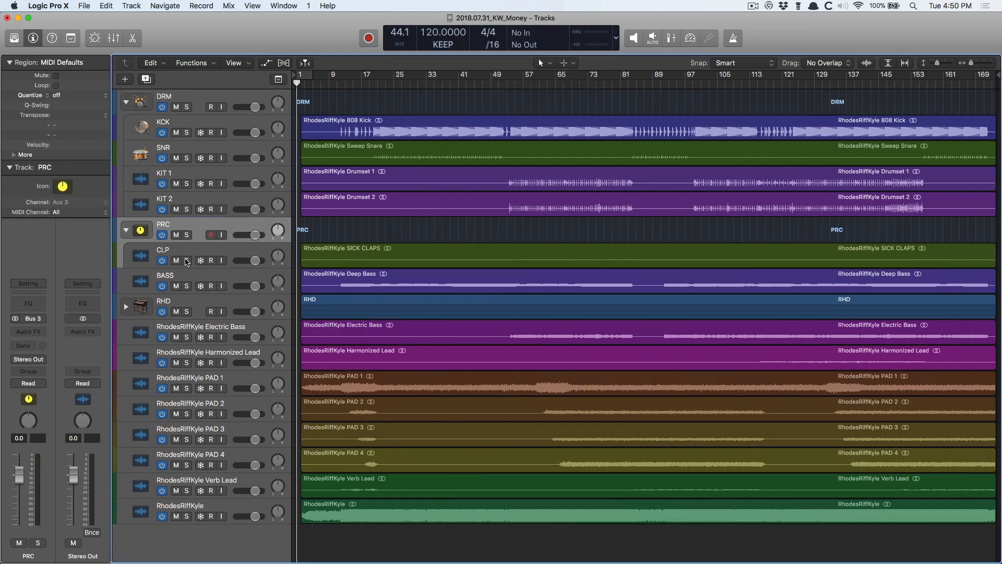
Create a Summing Stack from the BASS track and move the Electric Bass track into it.
left_click(187, 272)
key("super+shift+d")
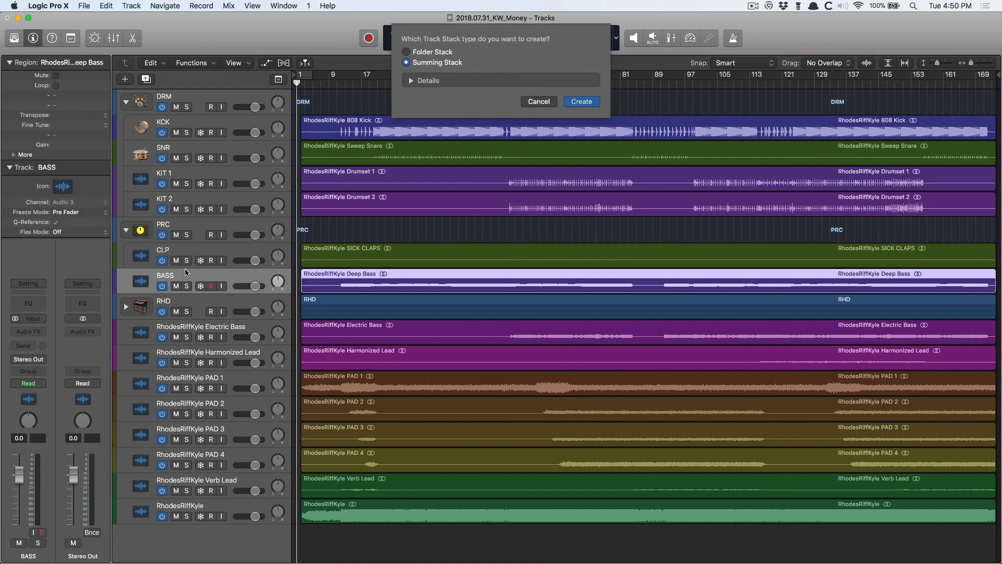
key("Return")
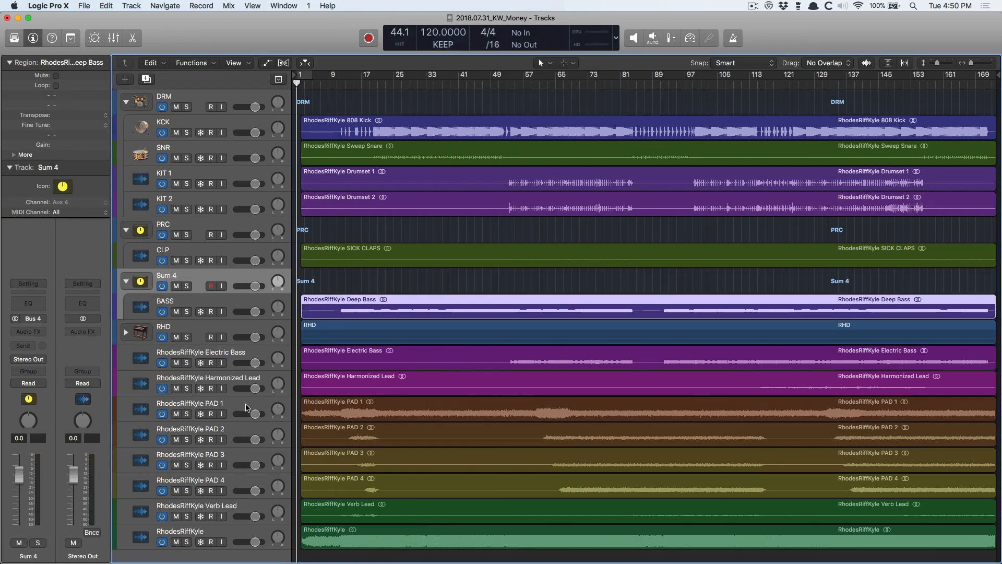
left_click_drag(235, 364, 228, 304)
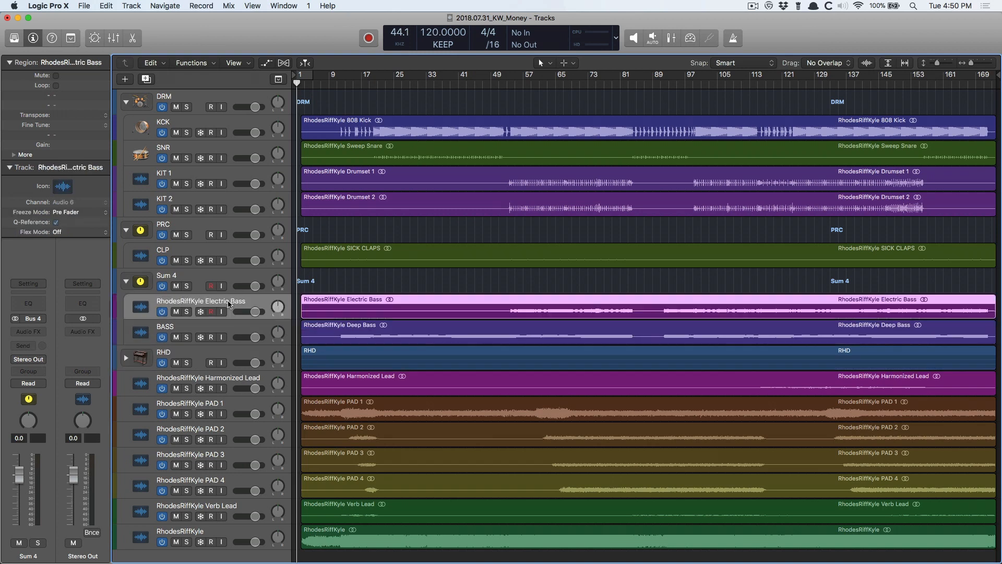
Collapse all track stacks at once and expand them all again to review the grouped tracks.
left_click(129, 283, "alt")
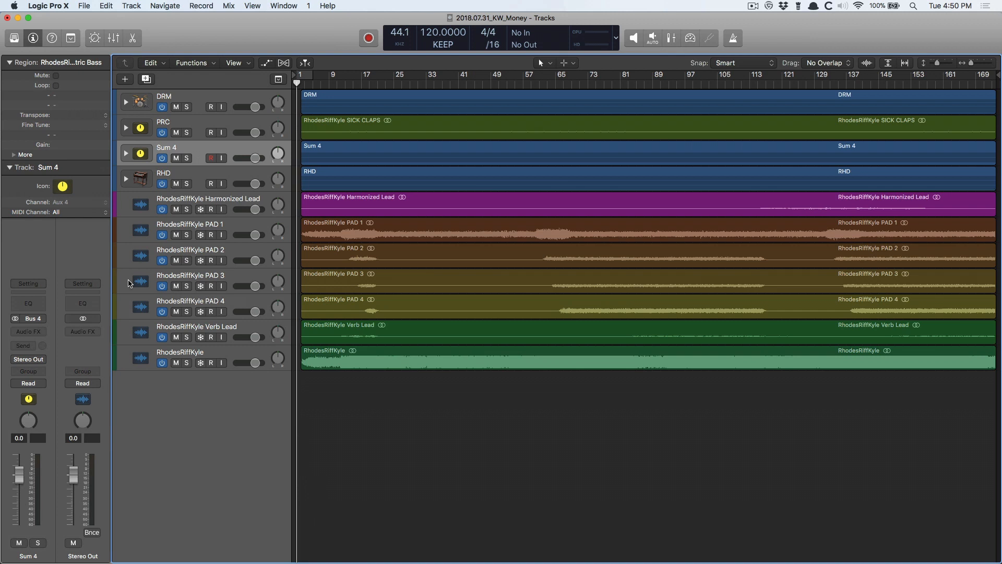
left_click(126, 129, "alt")
left_click(128, 103, "alt")
left_click(125, 102, "alt")
scroll(265, 192, "down", 1)
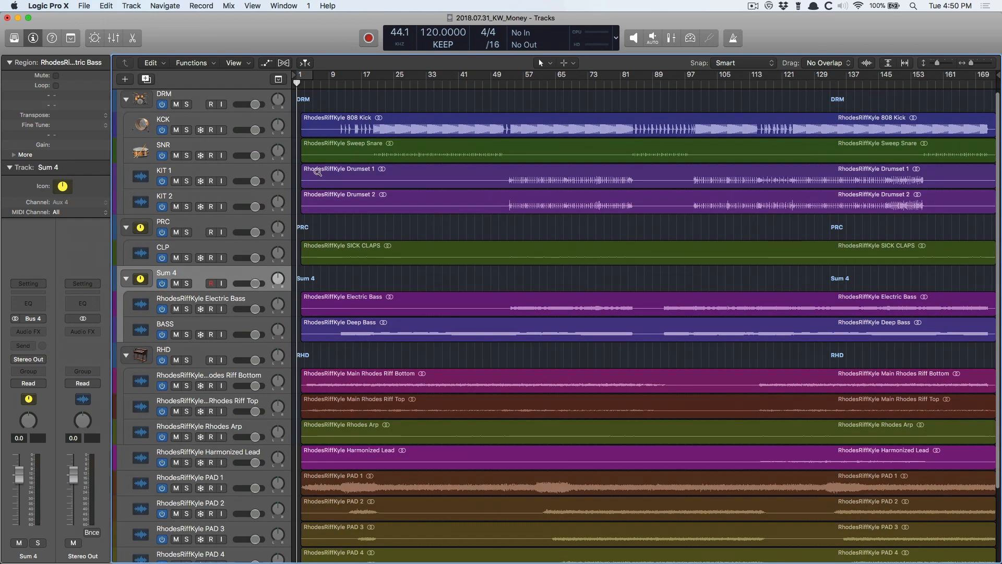
Examine the drum kit and clap waveforms up close for silent passages between the played parts.
left_click_drag(318, 171, 573, 236)
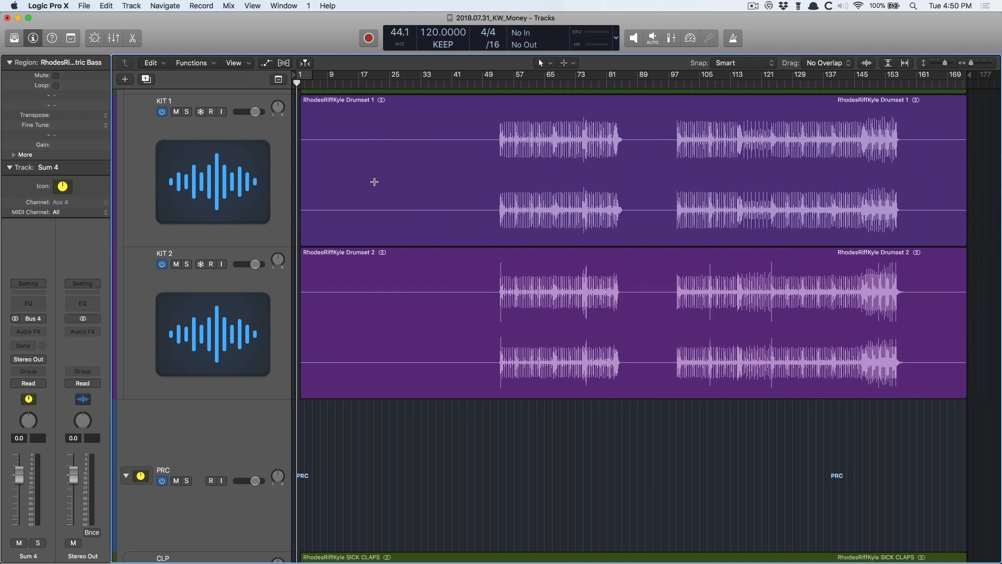
scroll(375, 182, "up", 3)
scroll(374, 182, "down", 15)
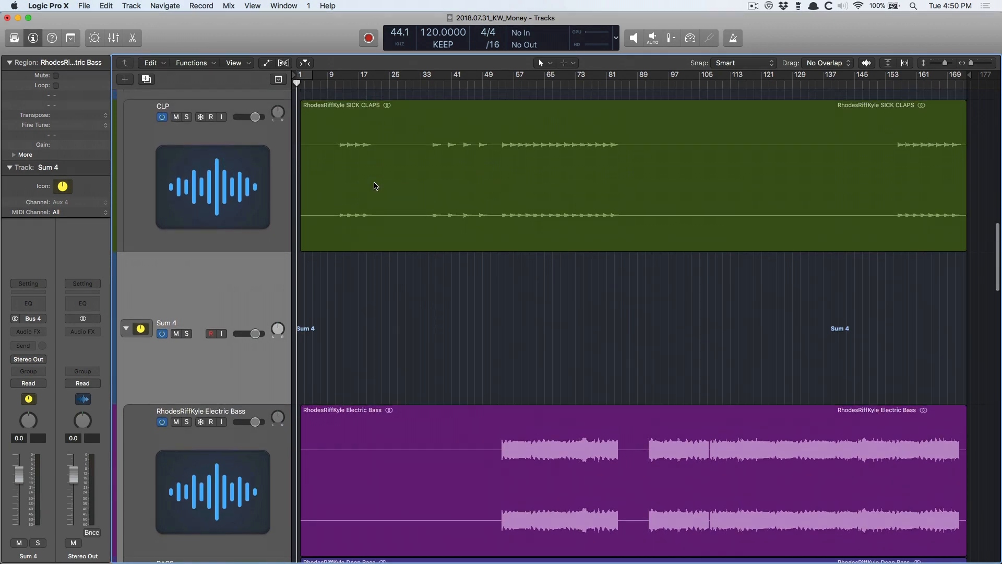
left_click_drag(358, 130, 436, 192)
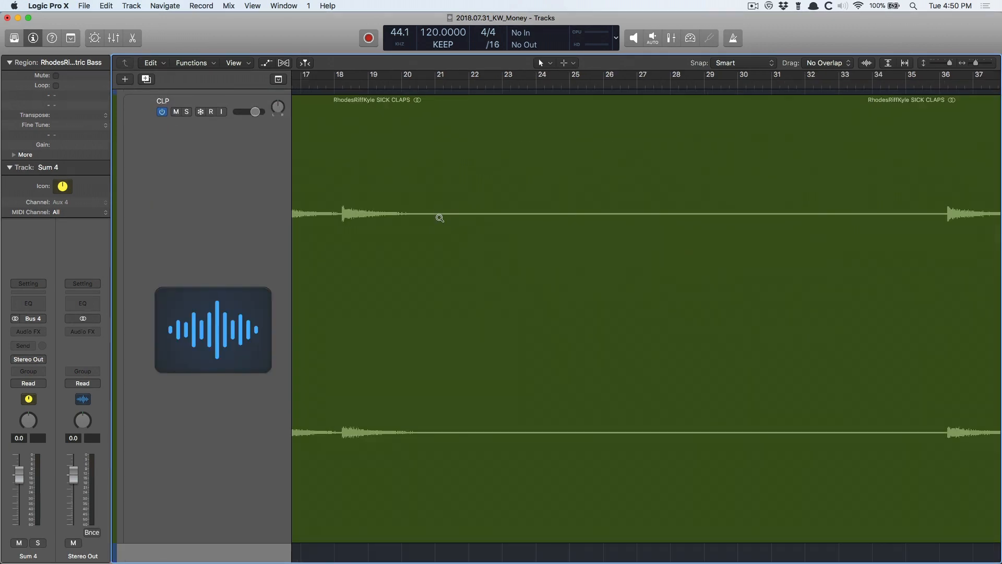
left_click(439, 217, "ctrl+alt")
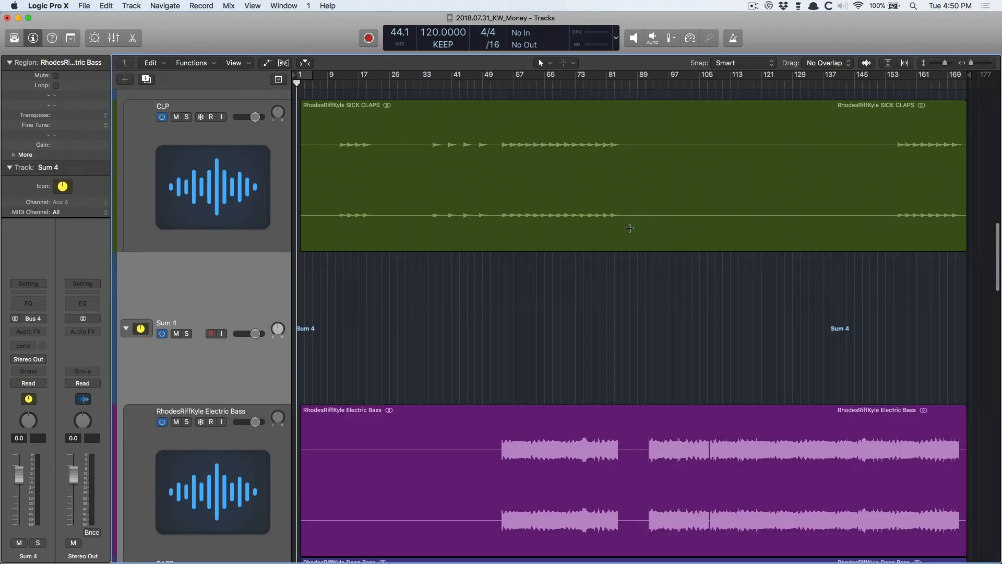
Delete the silent sections of the CLP region, from about bar 86 to 154 and about bar 24 to 34.
left_click_drag(630, 228, 891, 223)
key("Delete")
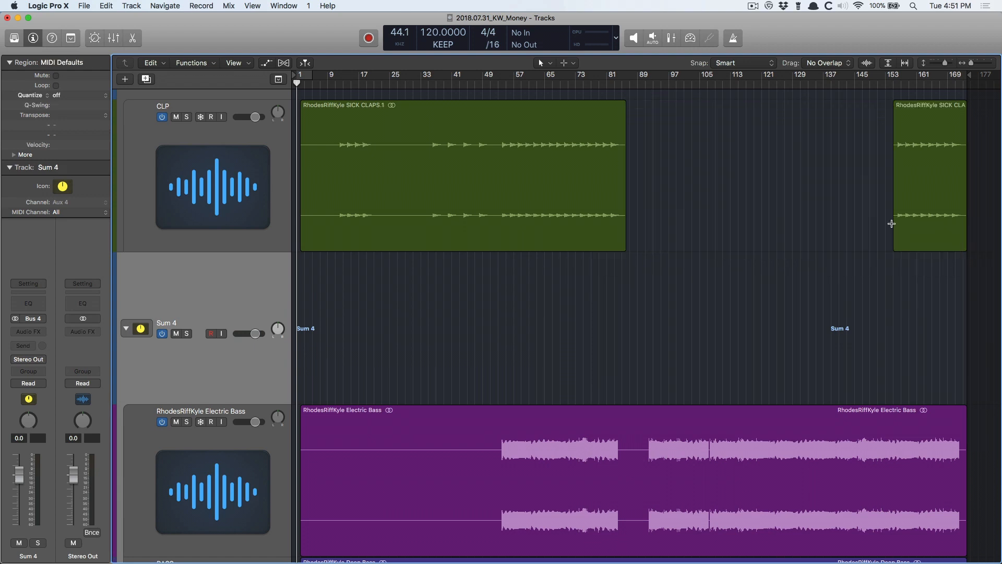
left_click_drag(386, 226, 423, 228)
key("Delete")
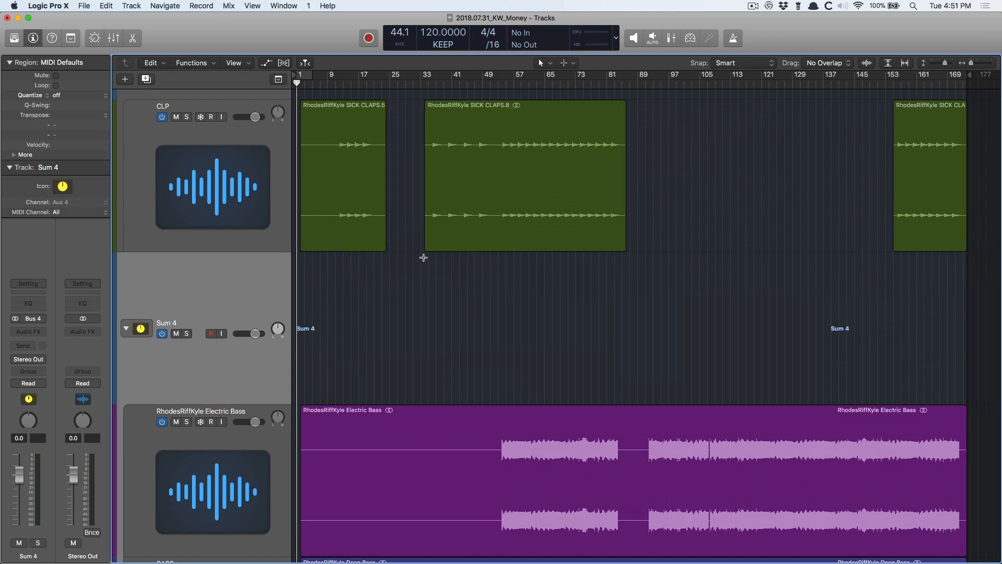
Delete the Electric Bass region's silence before about bar 53 and the gap around bars 85 to 91 on both bass tracks.
key("super+Up")
key("super+Up")
key("super+Up")
key("super+Up")
key("super+Up")
key("super+Up")
key("super+Up")
key("super+Up")
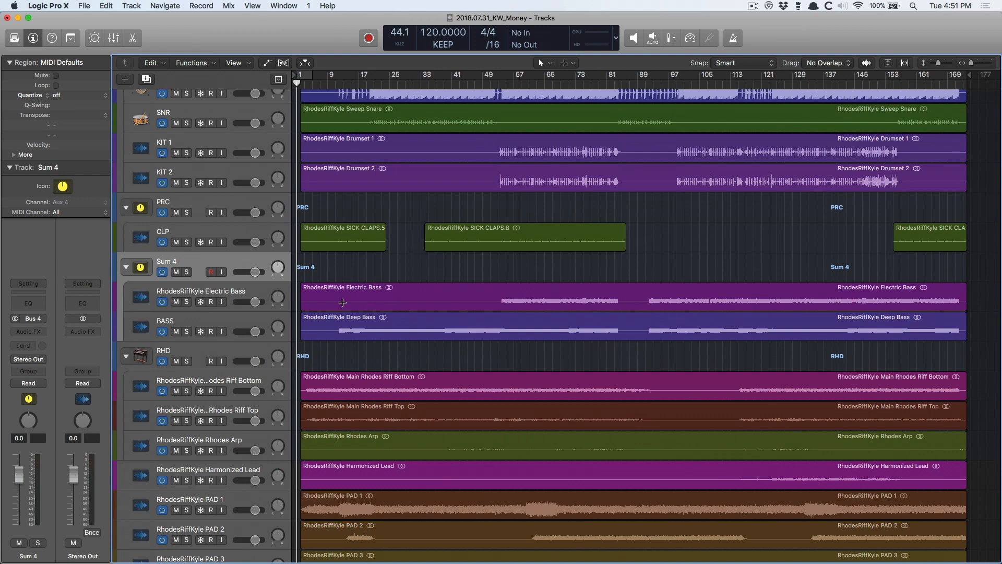
left_click_drag(343, 302, 499, 308)
key("Delete")
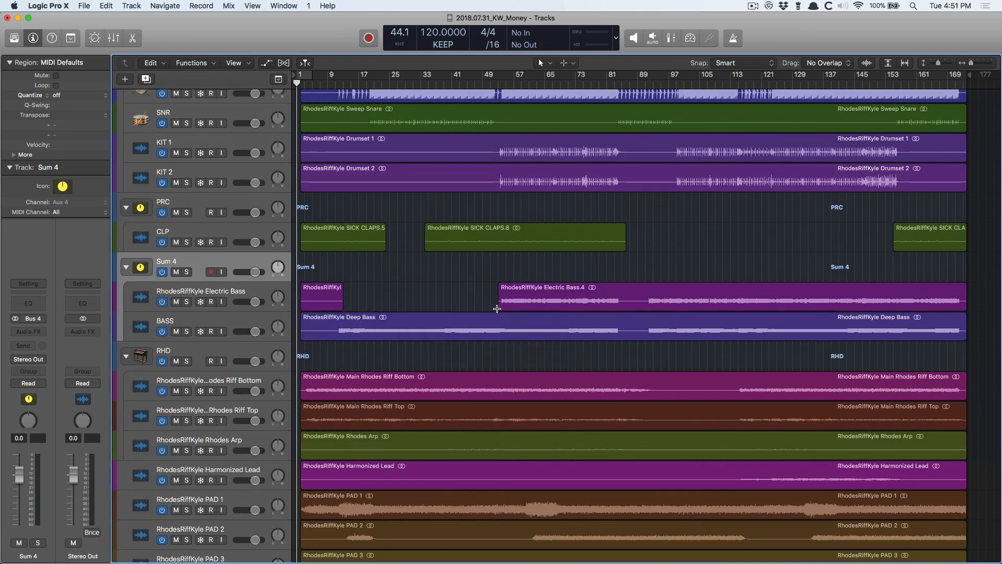
left_click(317, 291)
key("Delete")
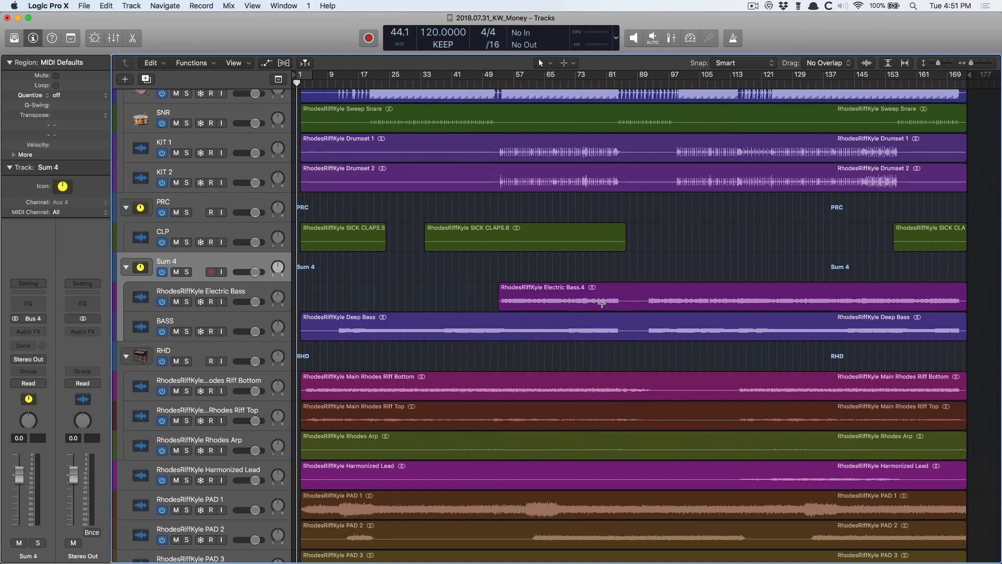
left_click_drag(621, 302, 644, 326)
key("Delete")
Set Fade In and Fade Out to 5 for the middle clap region and the first Electric Bass region.
left_click_drag(414, 235, 471, 291)
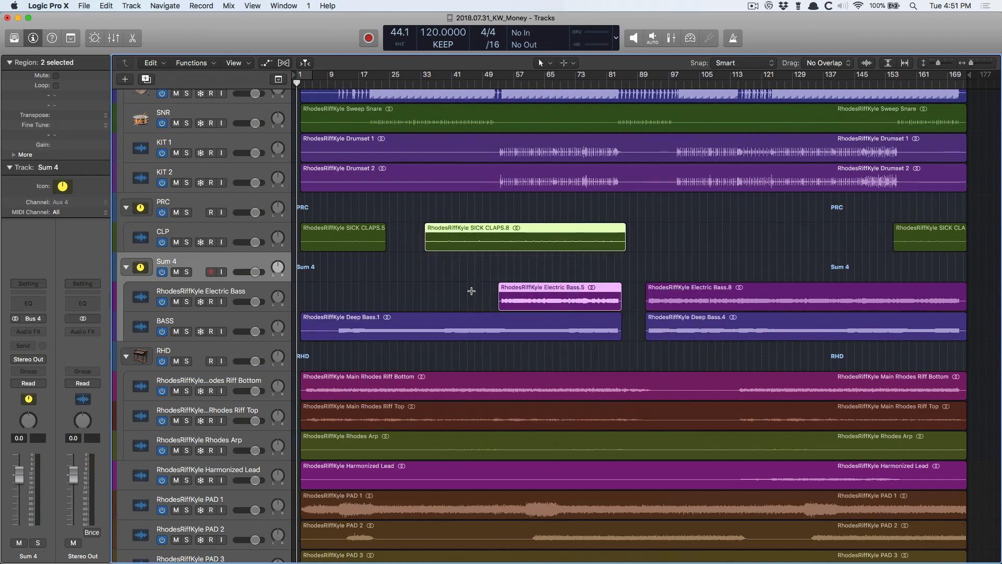
left_click(21, 156)
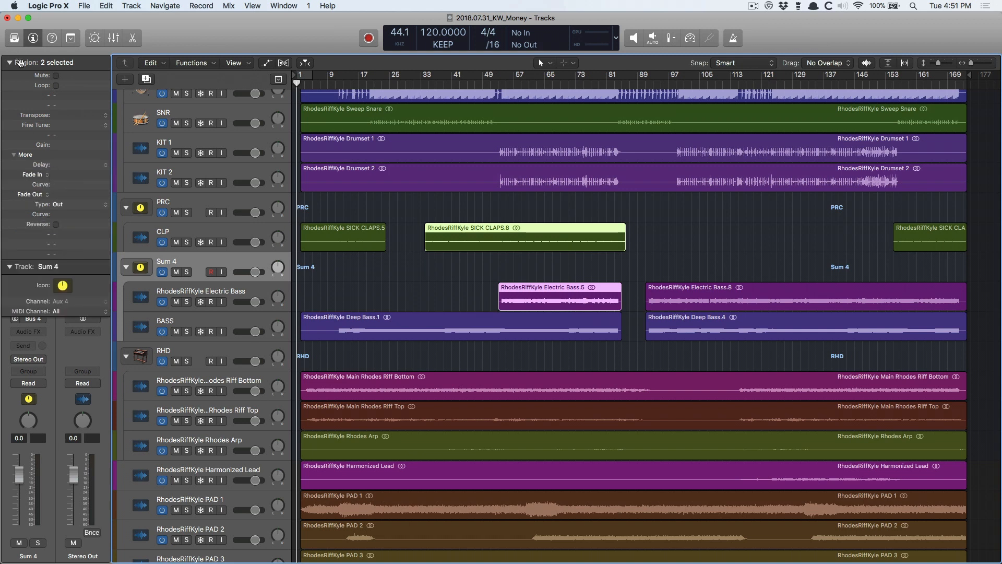
double_click(61, 173)
type("5")
key("Return")
double_click(62, 194)
type("5")
key("Return")
Magnify the waveforms to inspect the trimmed regions, and return them to normal size.
key("super+equal")
key("super+equal")
key("super+equal")
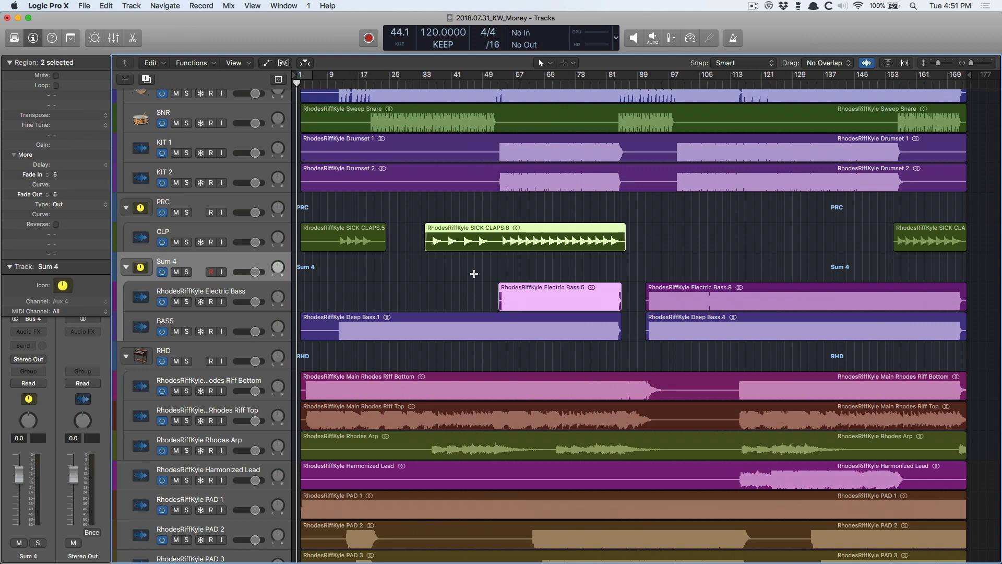
key("super+minus")
key("super+minus")
key("super+minus")
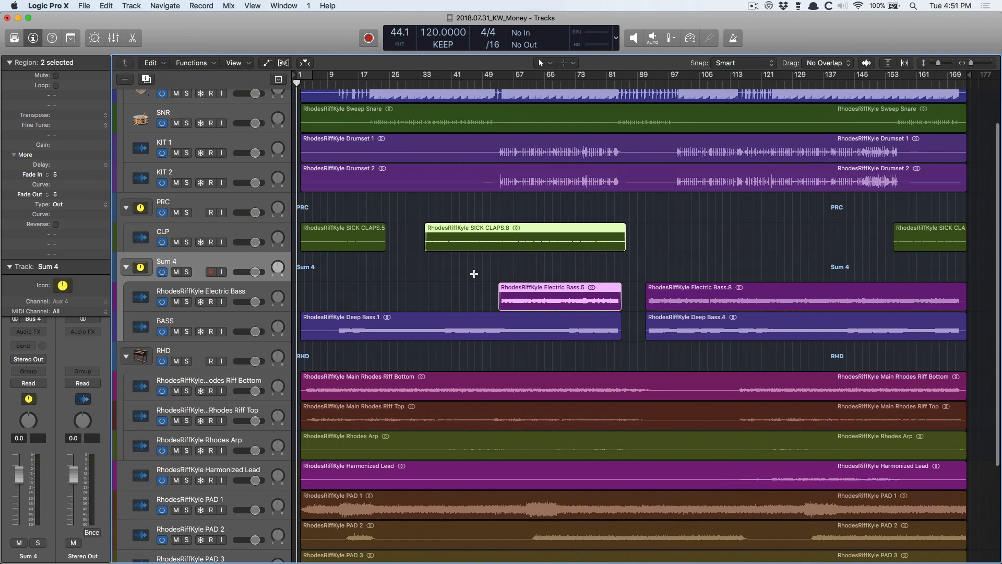
Show the global tracks above the track list.
scroll(413, 199, "up", 2)
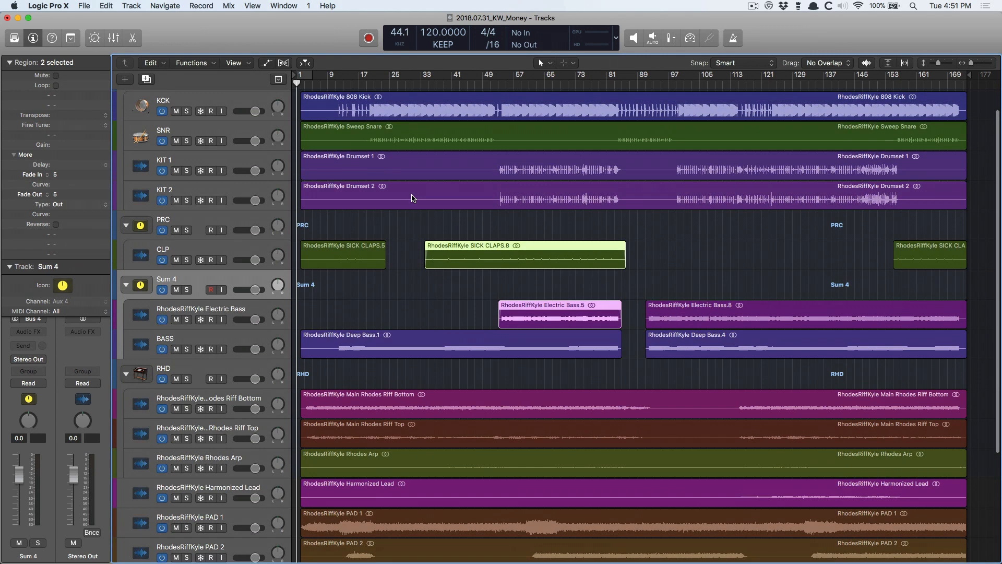
left_click(279, 79)
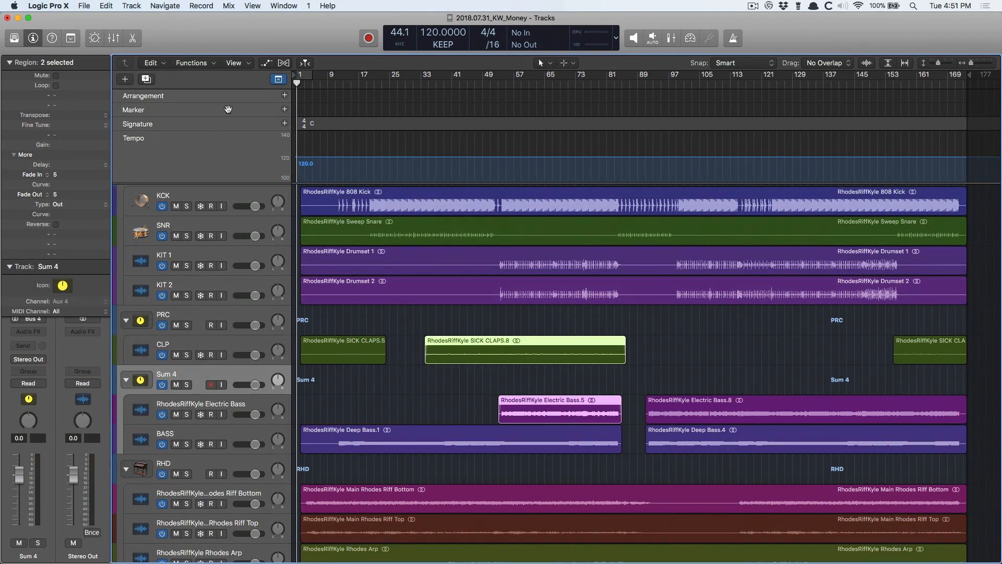
Set the cycle range to about bars 54 to 84 and create a marker named CHRS over it.
left_click(323, 186)
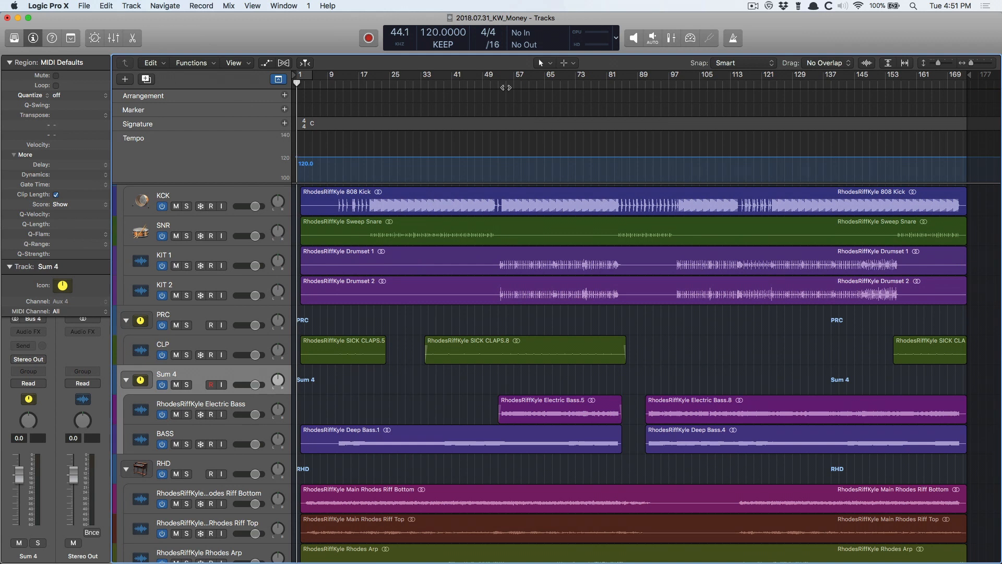
left_click_drag(504, 76, 618, 79)
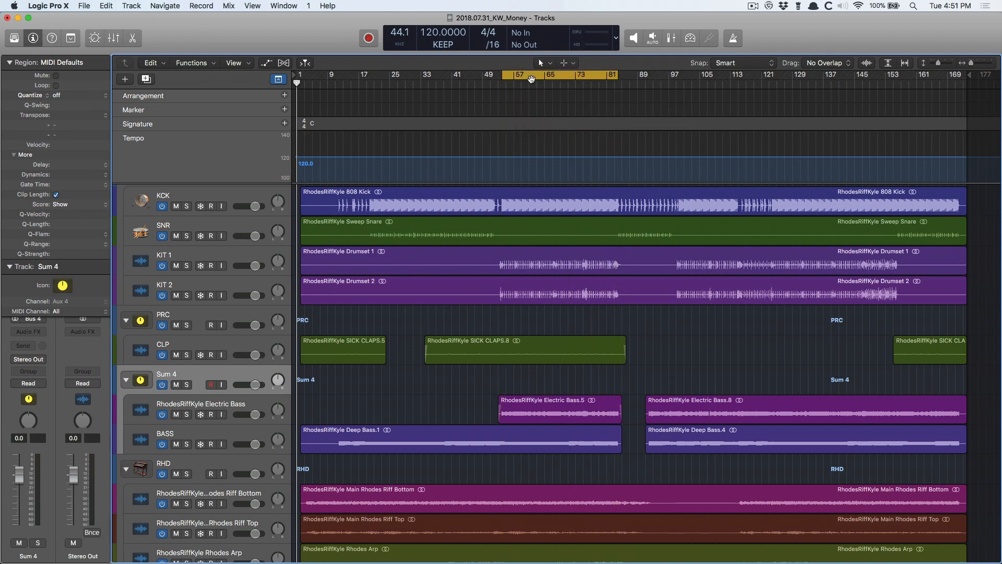
left_click_drag(531, 77, 533, 108)
type("Marker 1")
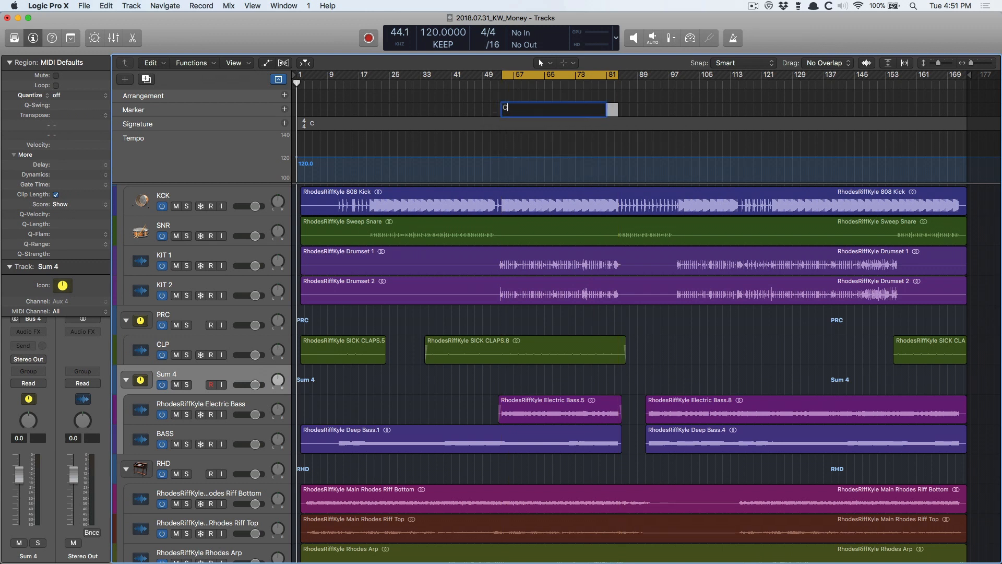
key("Return")
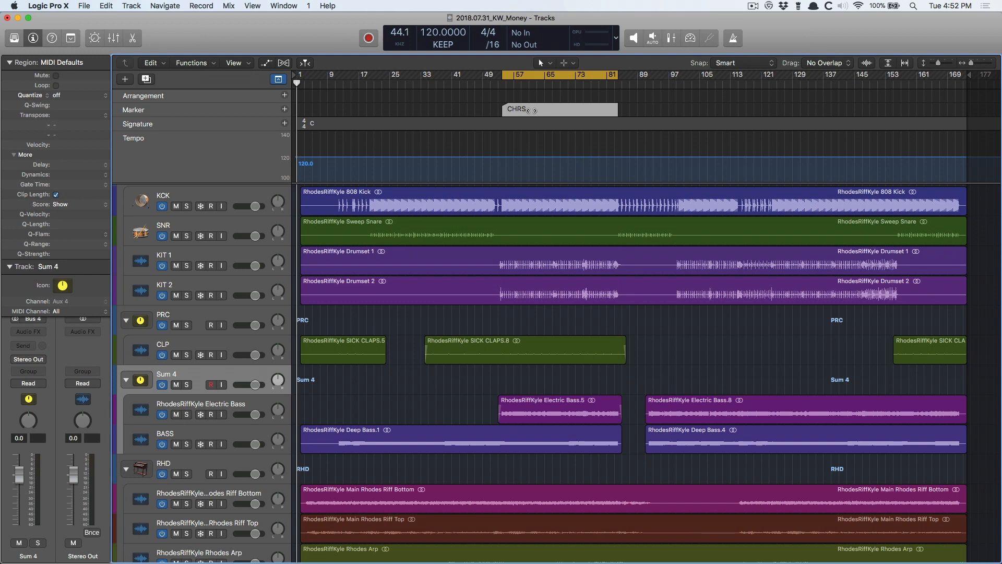
Color the CHRS marker dark brown.
key("alt+c")
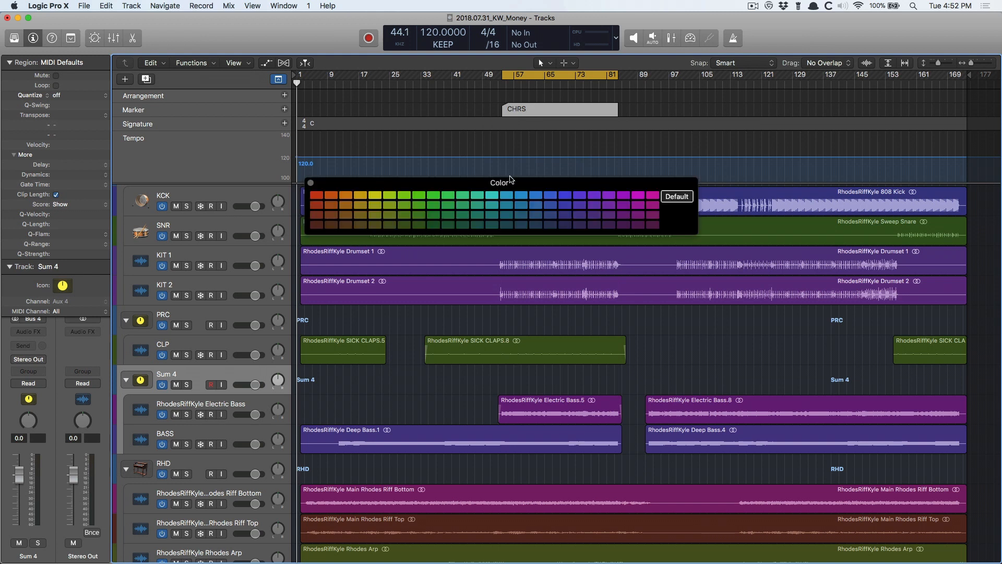
left_click(327, 226)
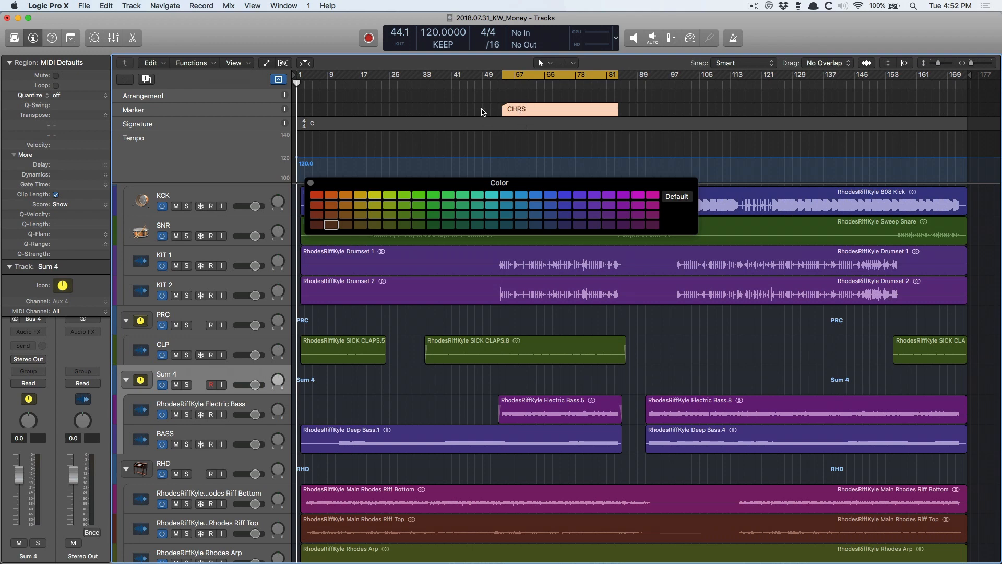
left_click(311, 183)
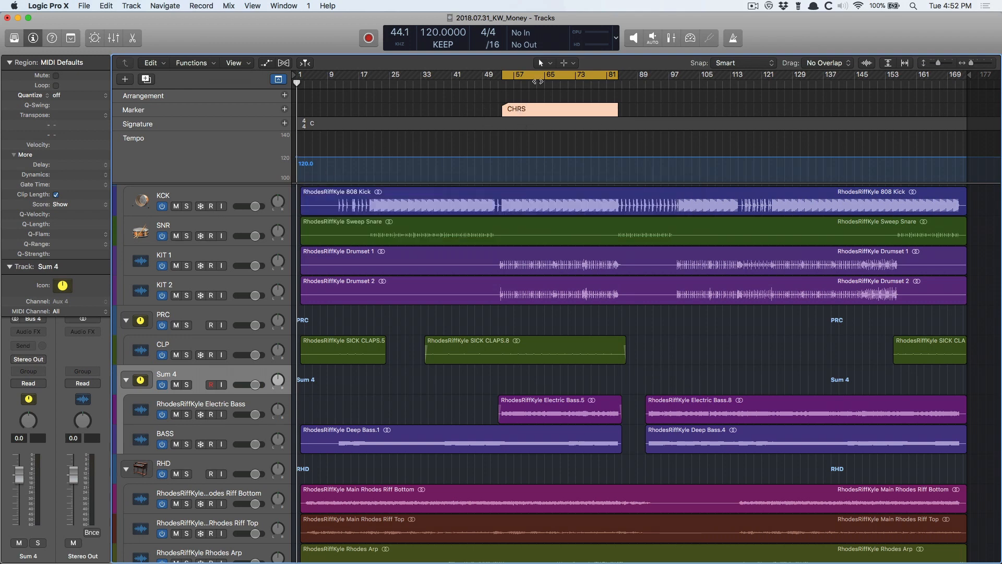
Move the cycle range to about bars 22 to 52, create a marker named VRS from it, and color it yellow.
mouse_move(538, 76)
left_mouse_down()
mouse_move(414, 78)
mouse_move(417, 110)
left_mouse_up()
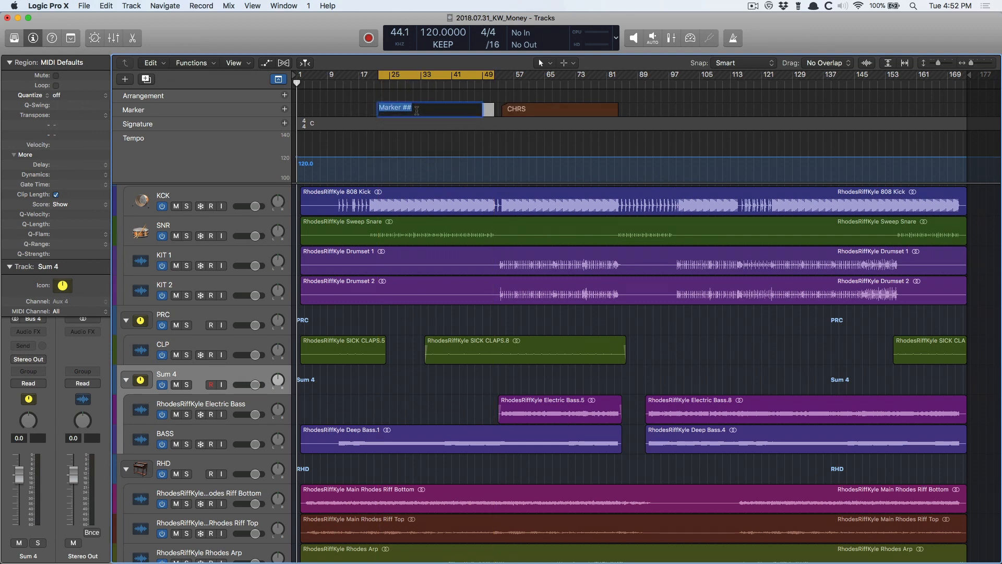
type("VRS")
key("Return")
key("alt+c")
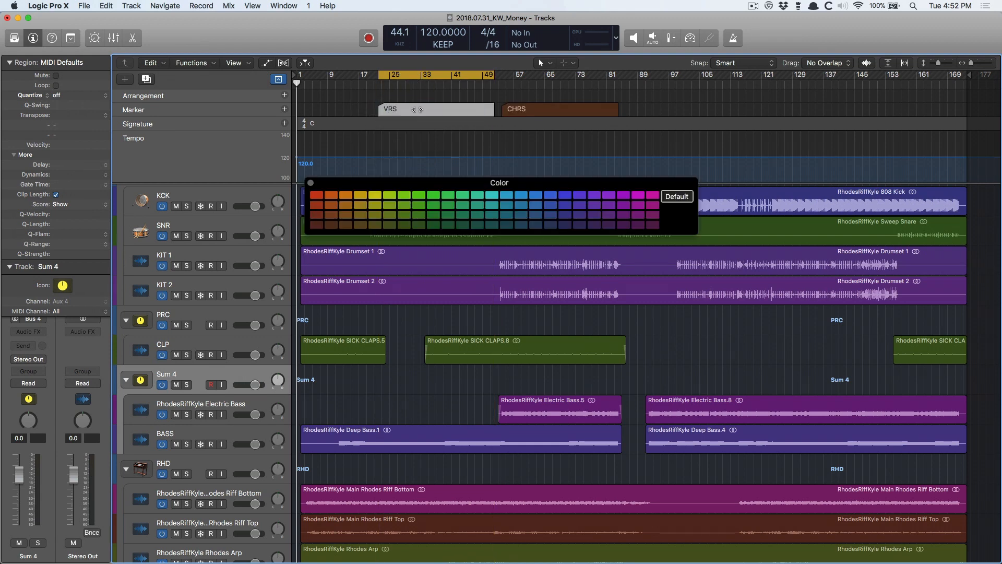
left_click(375, 195)
left_click(310, 182)
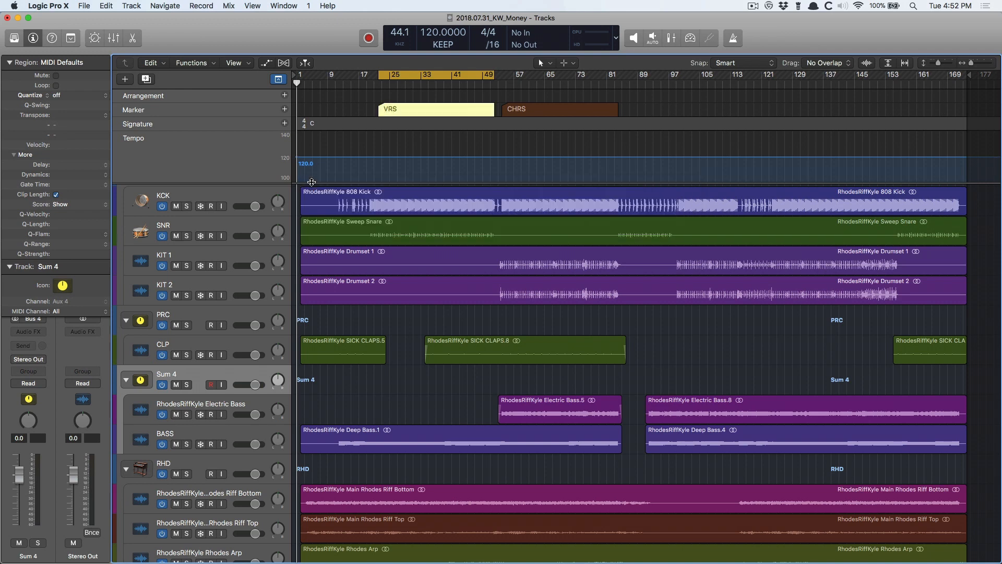
Hide the global tracks and select the Sweep Snare region.
left_click(278, 79)
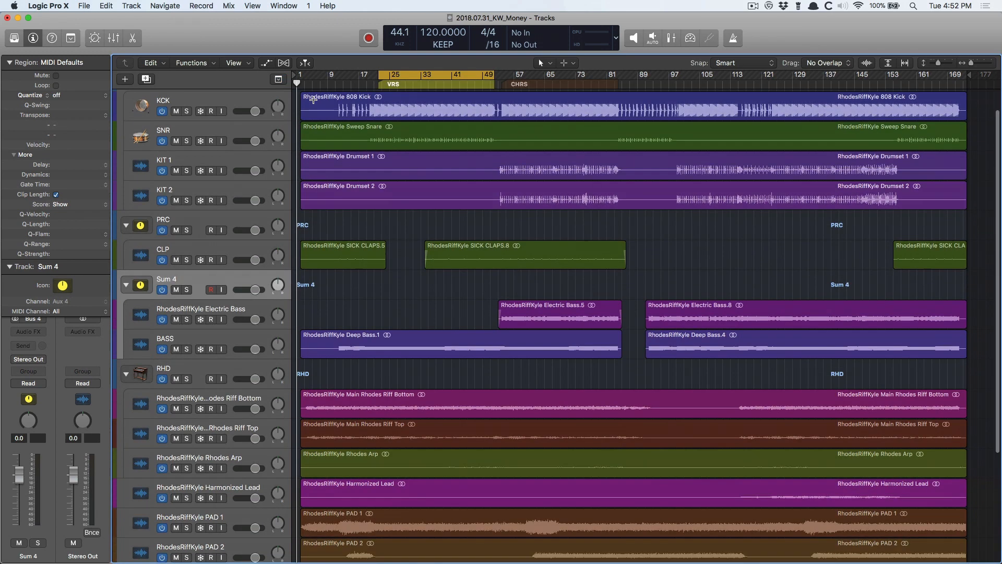
left_click(415, 130)
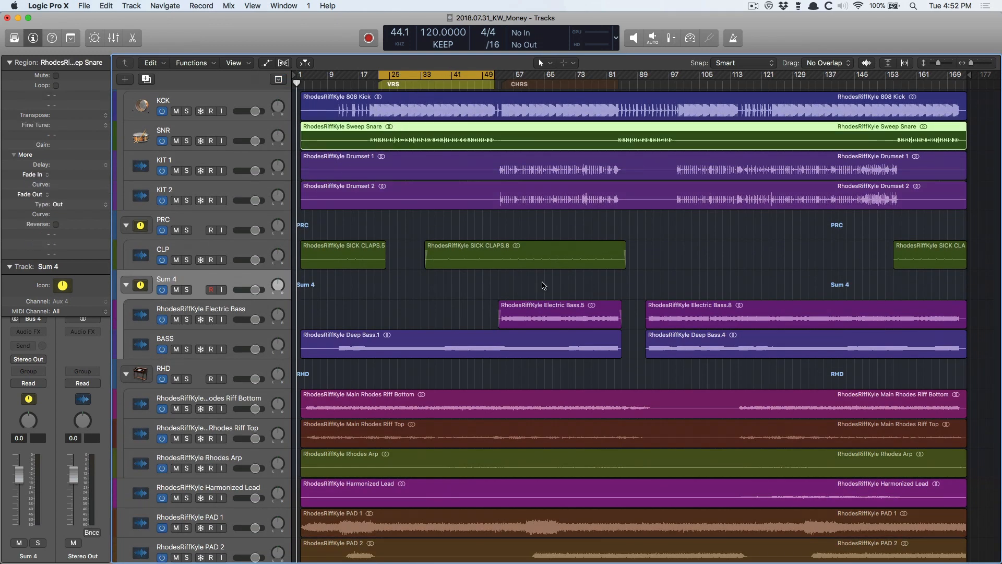
Shrink the track heights to view the whole arrangement, and magnify the clap and bass tracks for inspection.
key("super+Up")
key("super+Up")
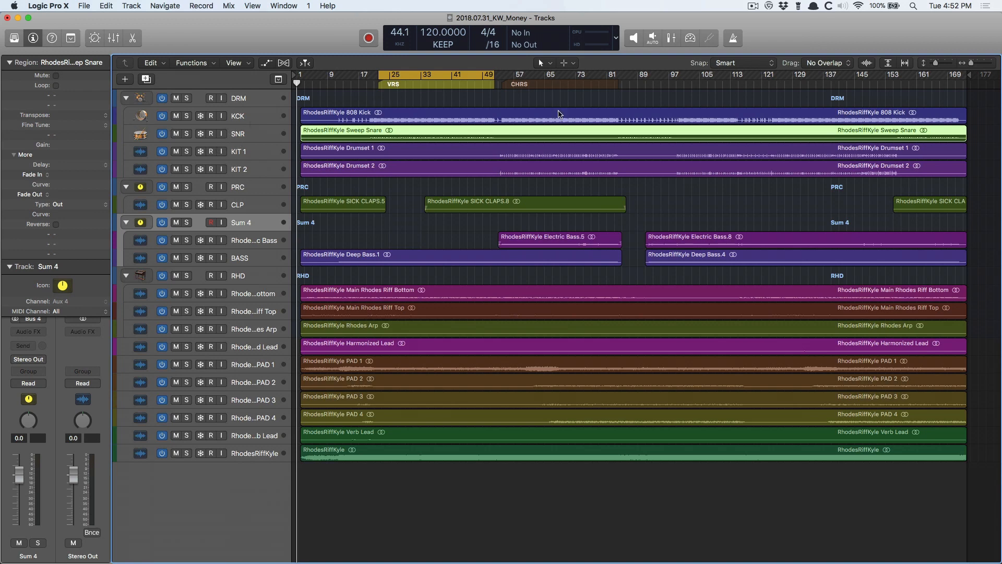
left_click_drag(415, 182, 616, 270)
left_click(615, 271, "ctrl+alt")
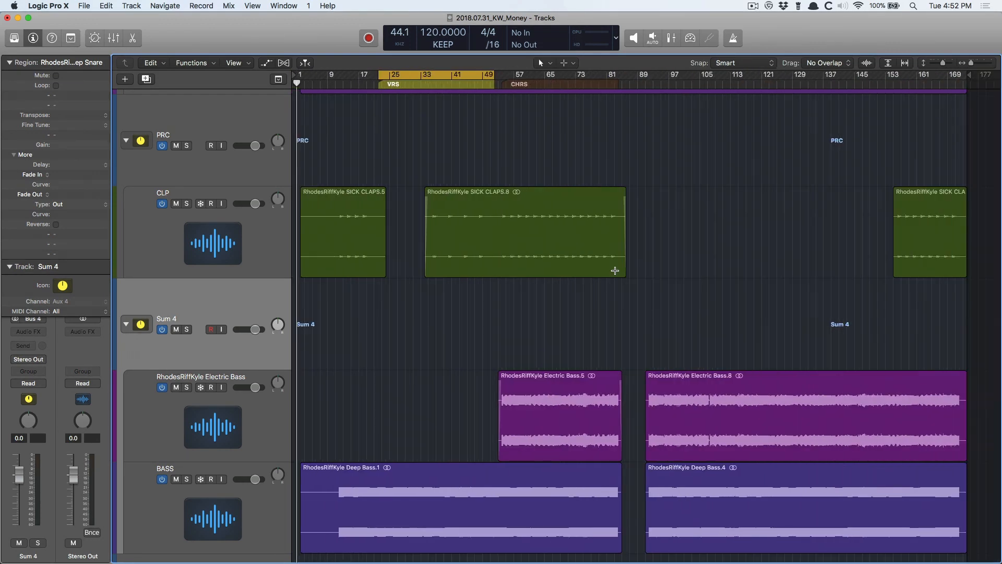